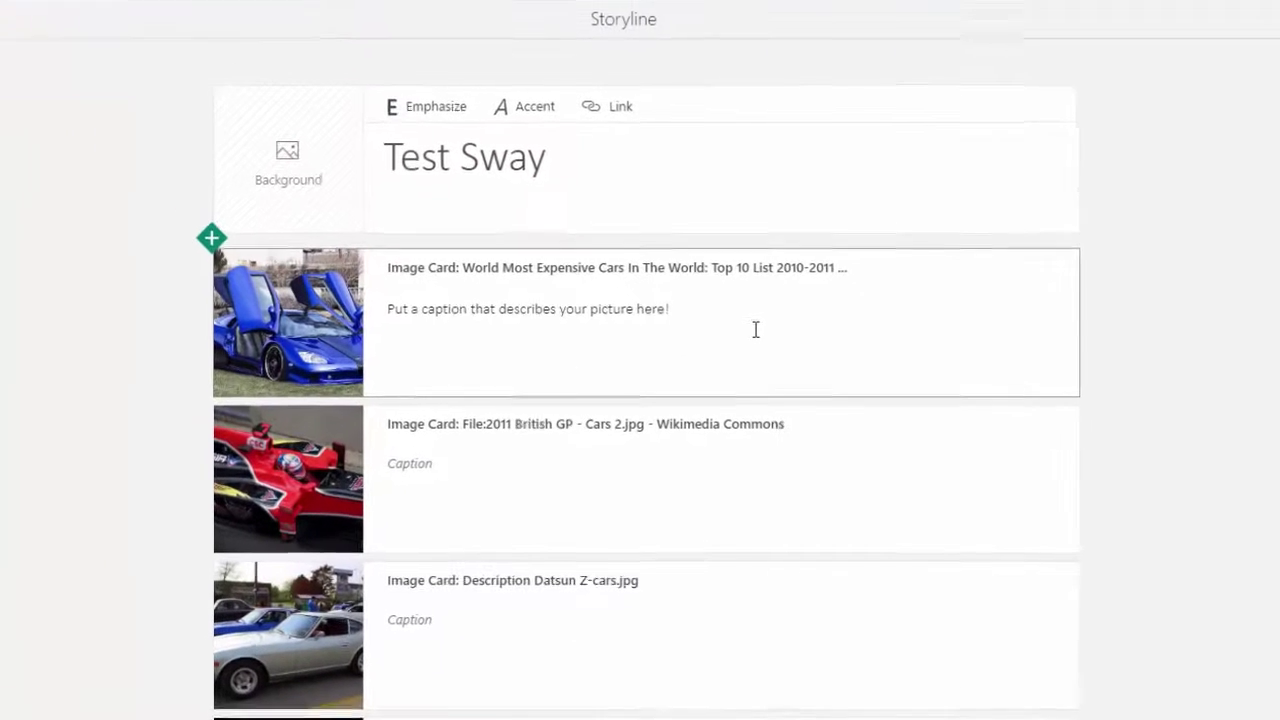
- Open the first car image card, the British GP image card, and the Test Sway title card for editing
left_click(766, 380)
left_click(672, 458)
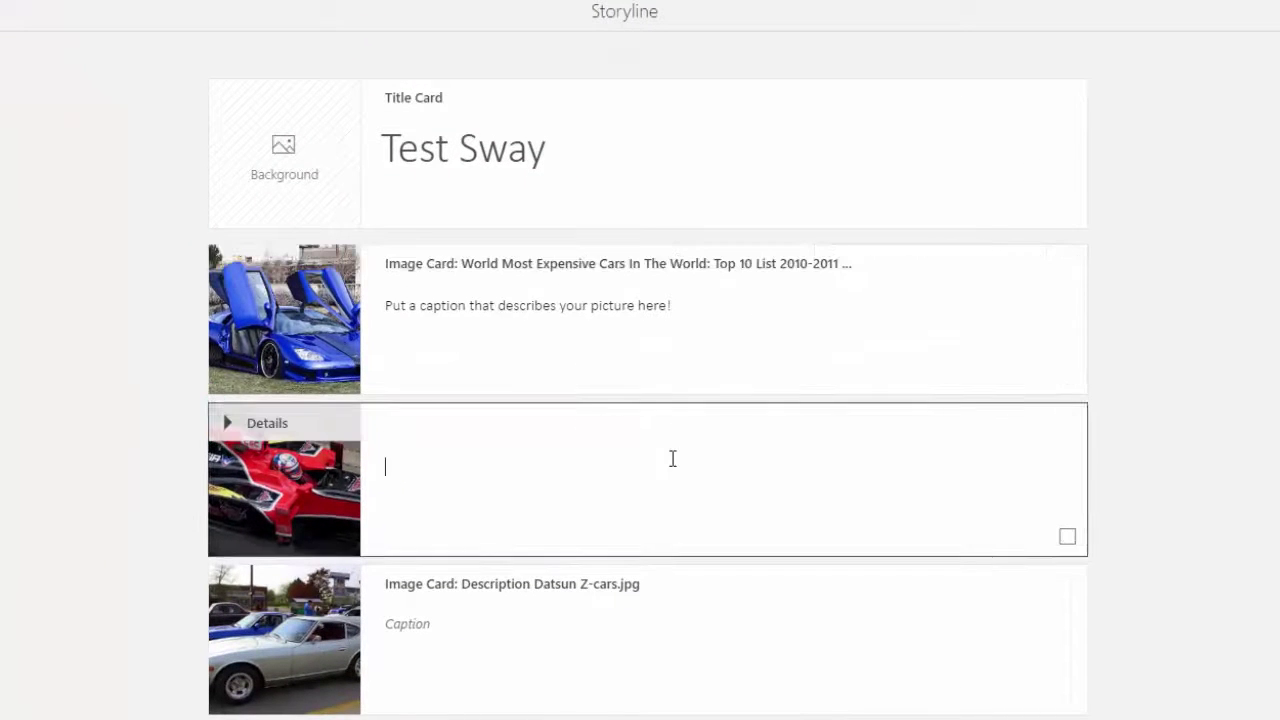
left_click(636, 187)
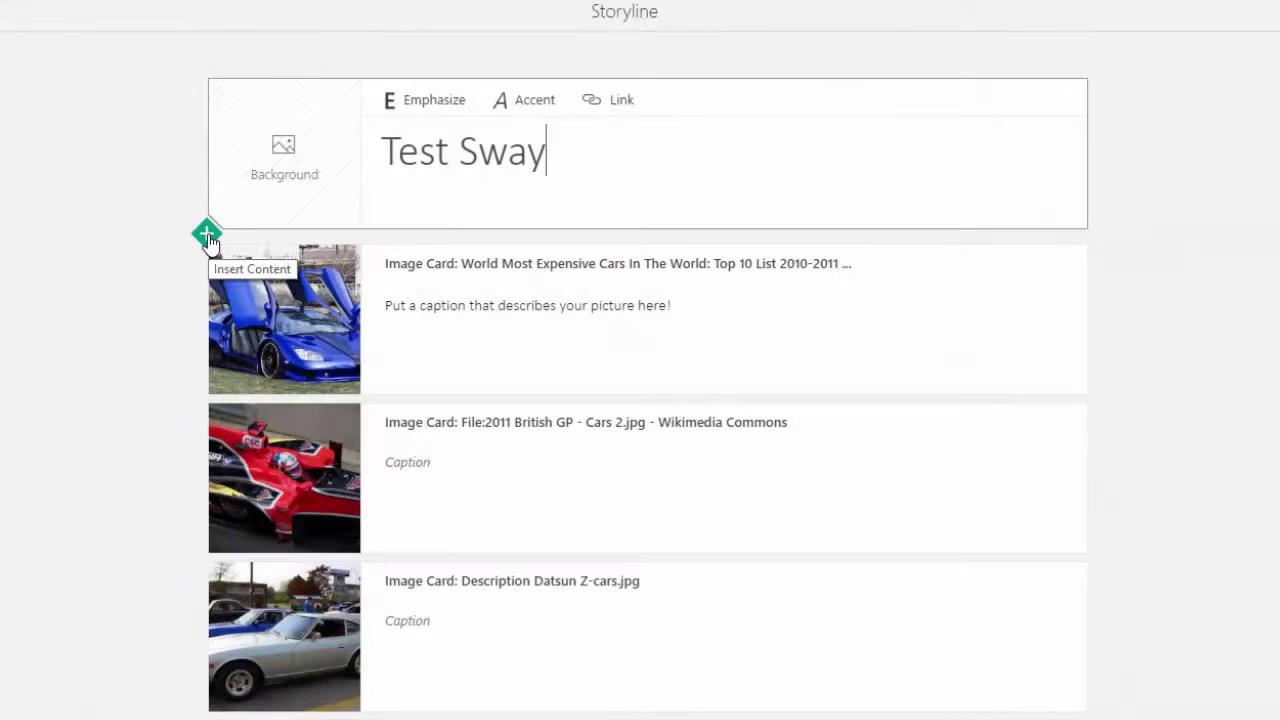
- Insert a Text card directly beneath the Test Sway title and place the cursor in it
left_click(207, 237)
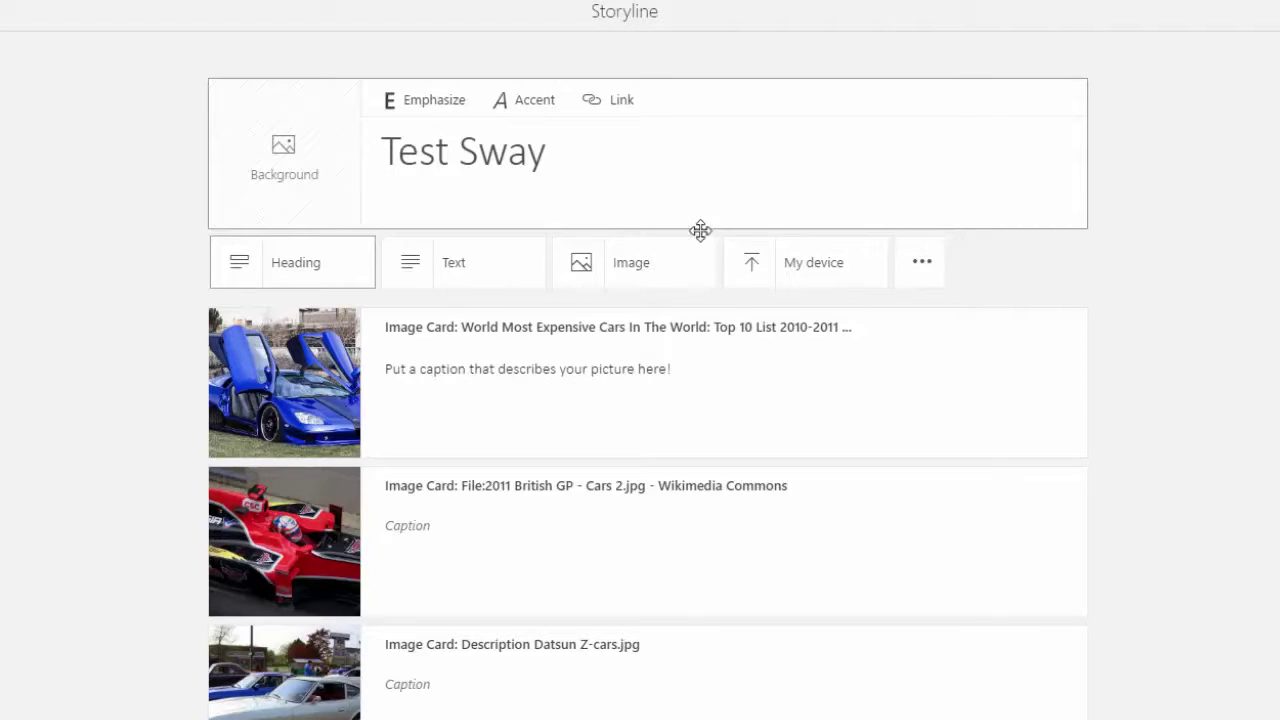
left_click(494, 260)
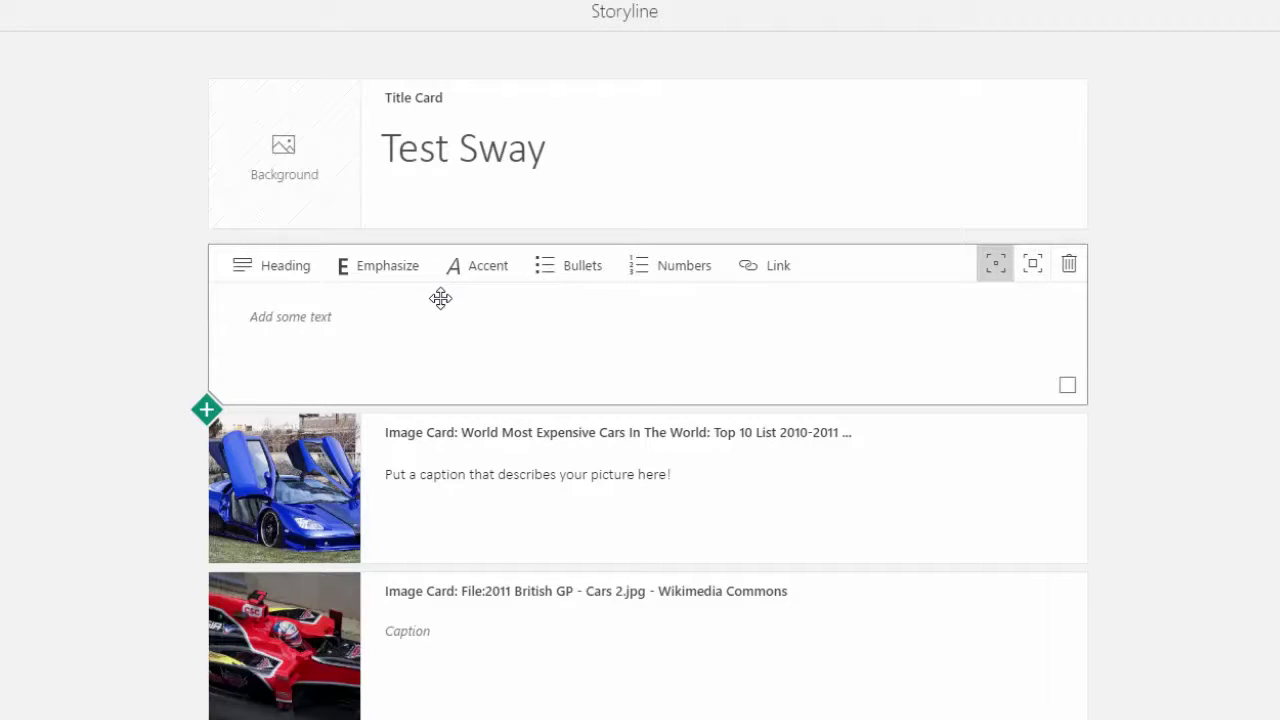
left_click(372, 317)
- Paste the Eisenhower Wikipedia URL, then try Emphasize and Accent styling on it and remove both
type("https://en.wikipedia.org/wiki/Dwight_D._Eisenhower")
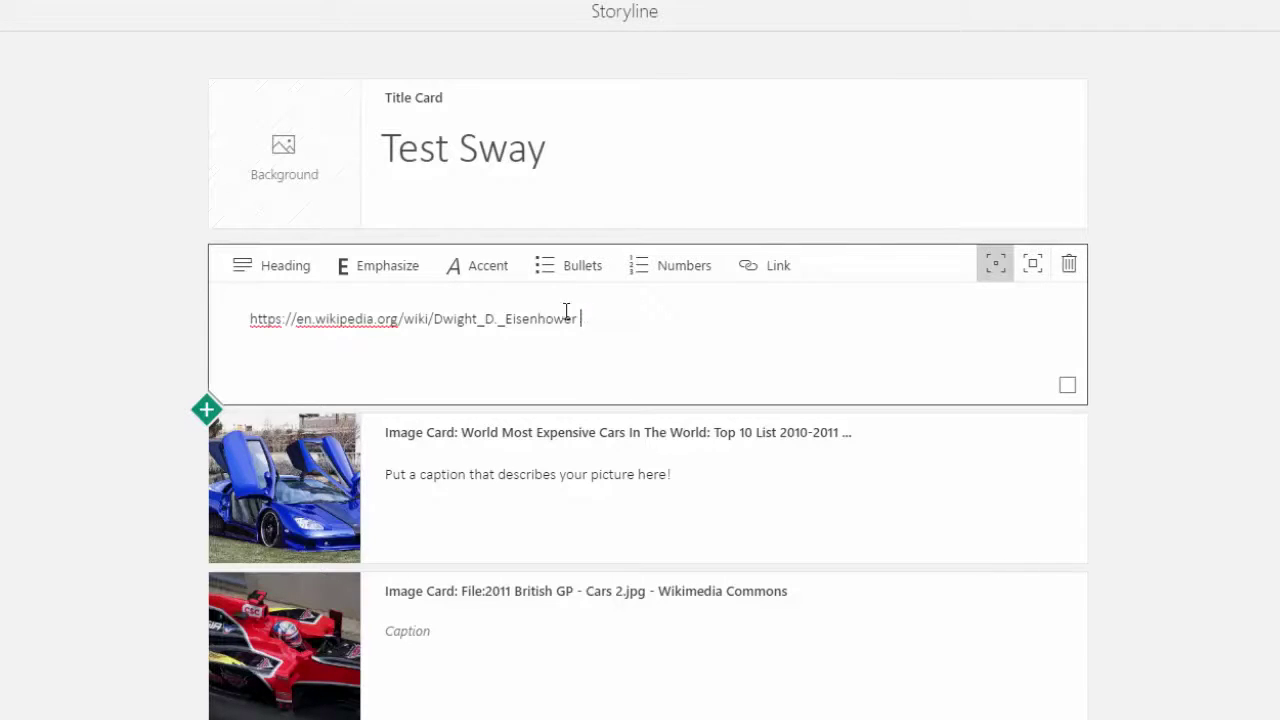
left_click_drag(578, 318, 251, 303)
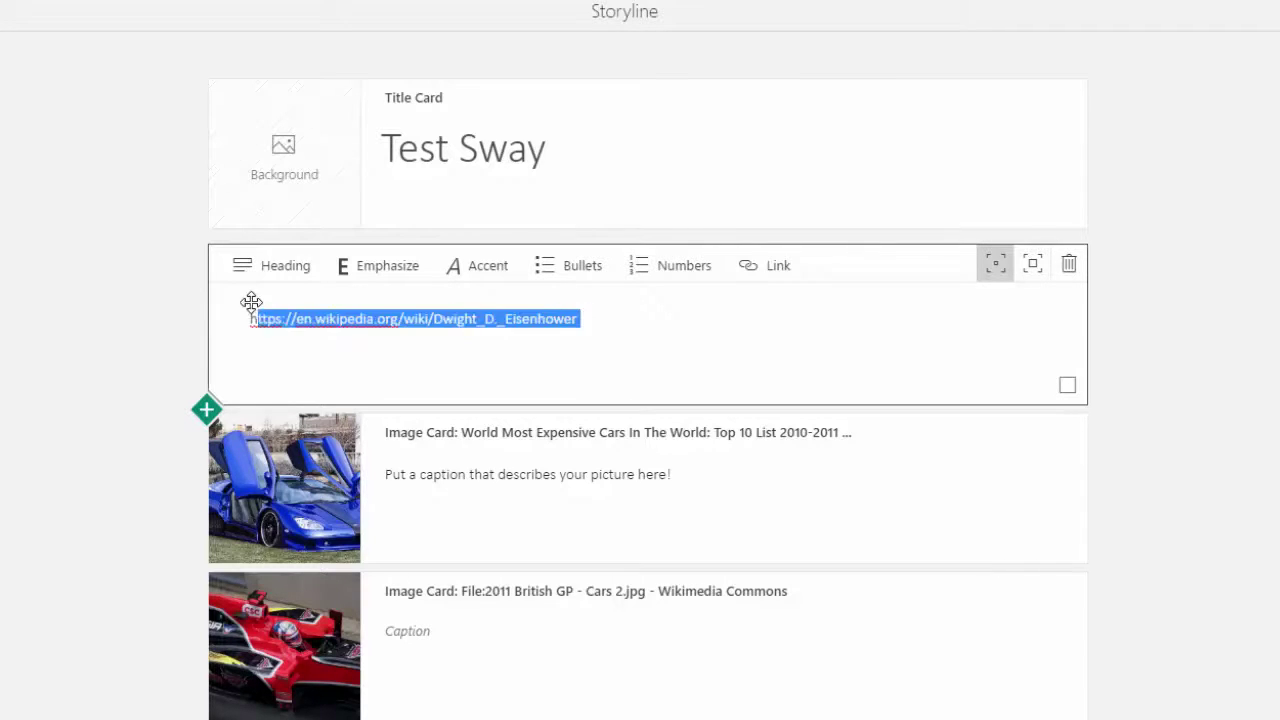
left_click(376, 272)
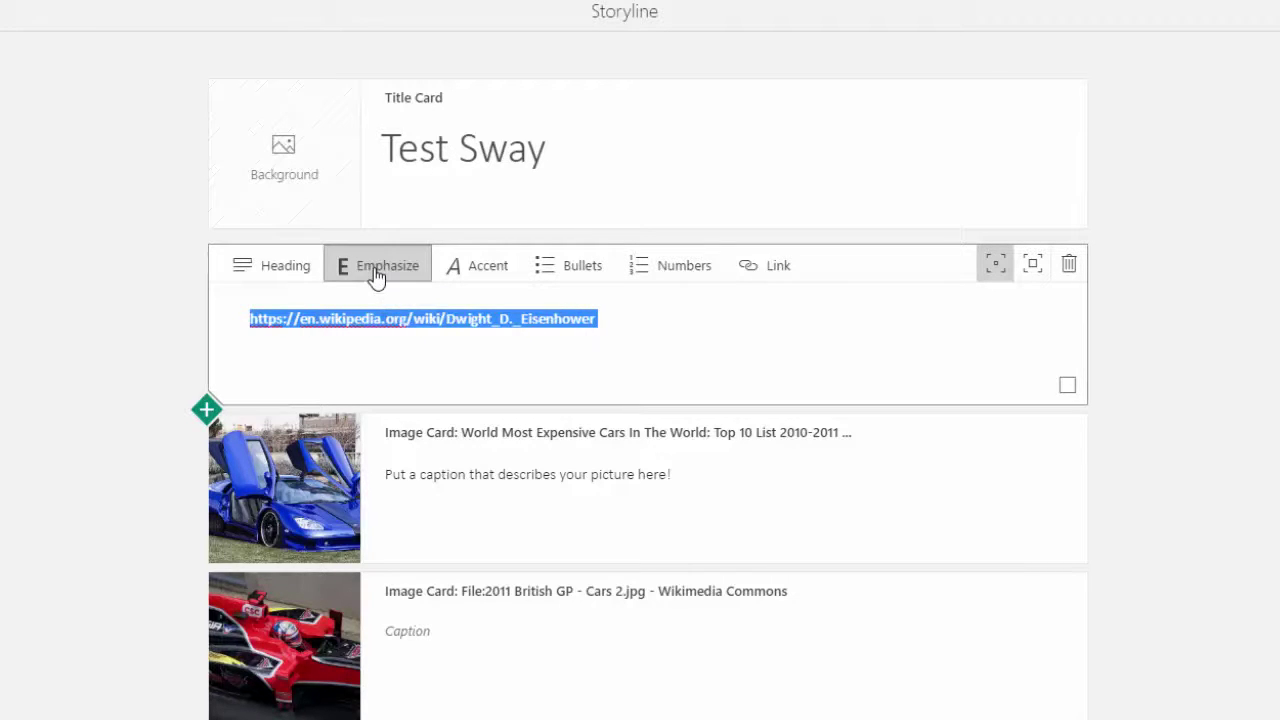
left_click(608, 318)
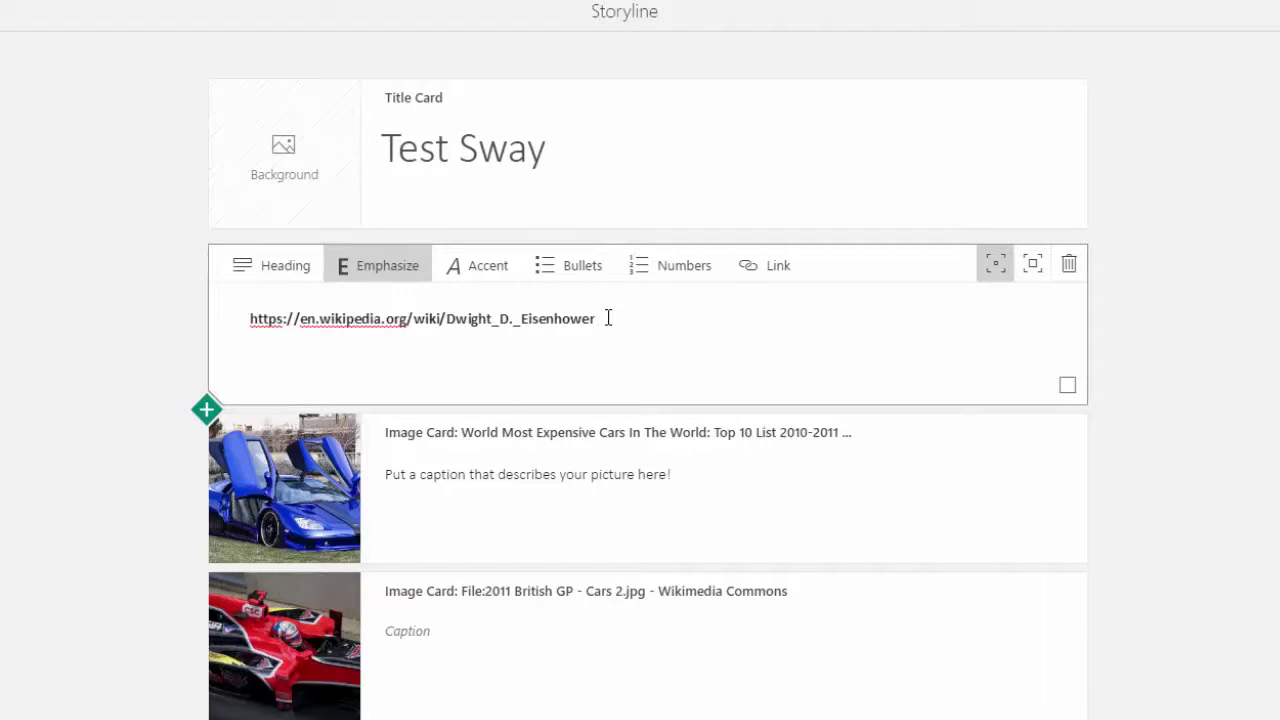
triple_click(607, 318)
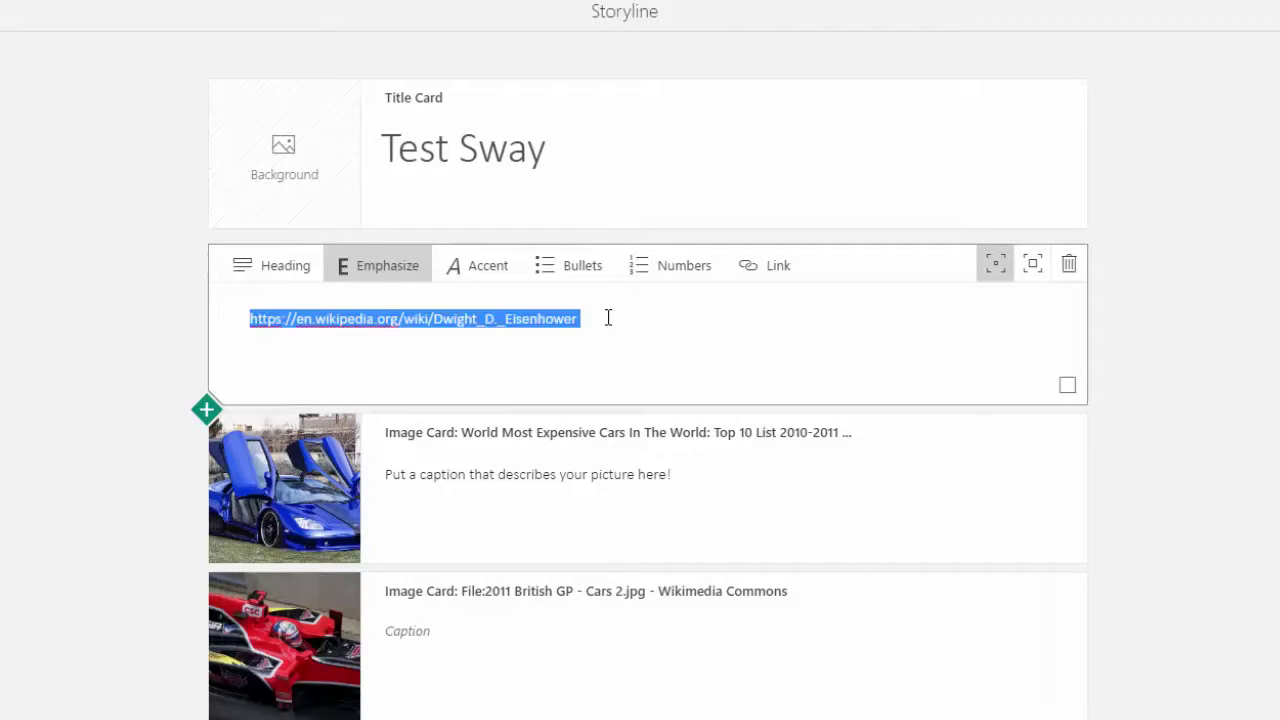
key("ctrl+b")
left_click(499, 266)
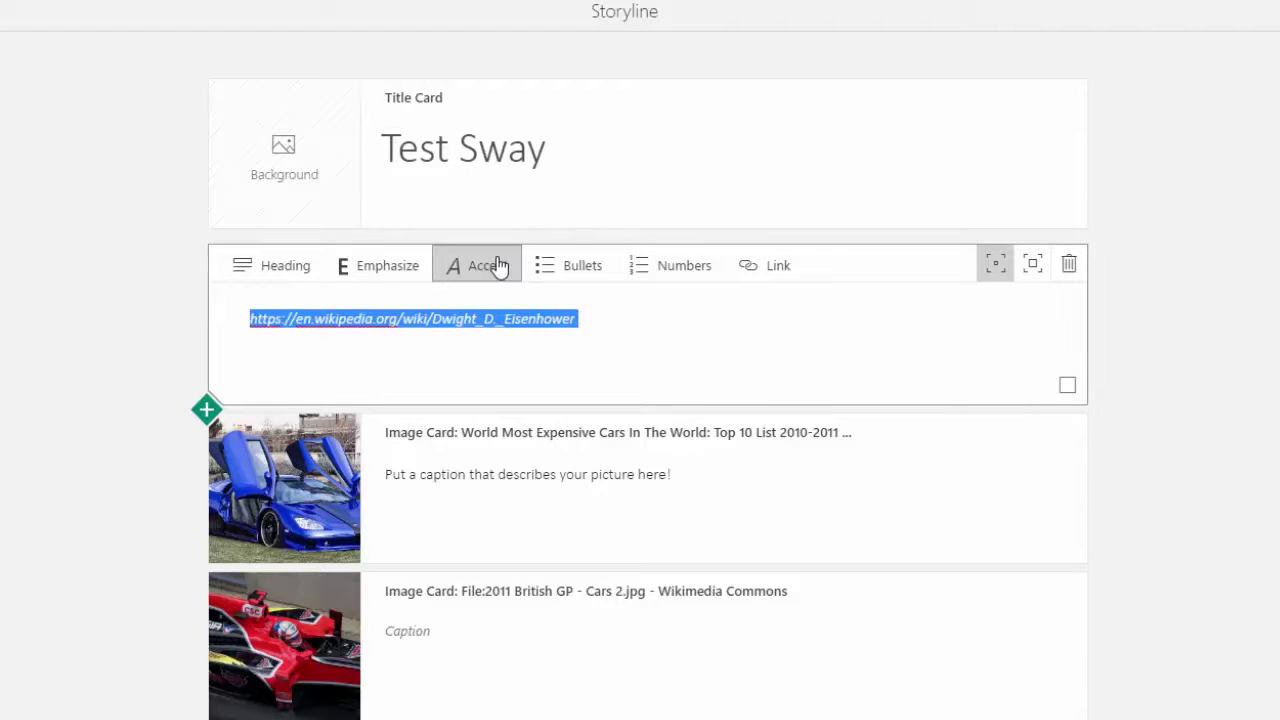
left_click(603, 318)
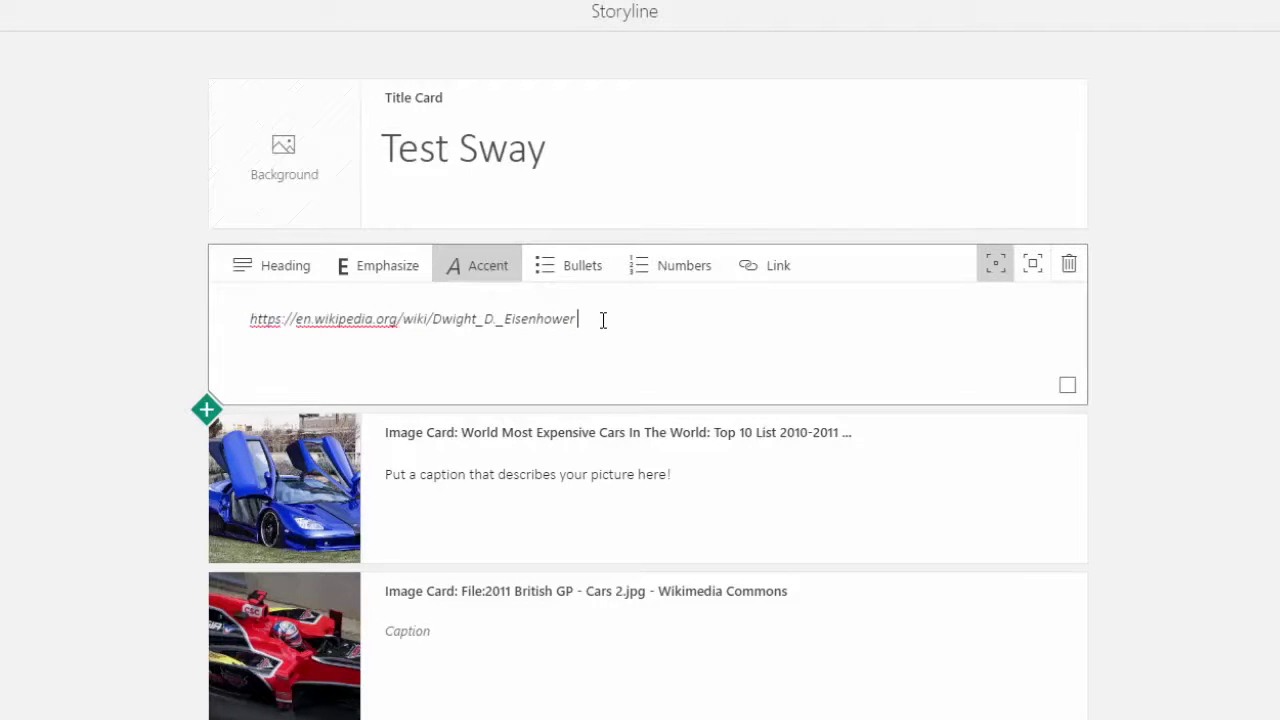
key("ctrl+a")
key("ctrl+i")
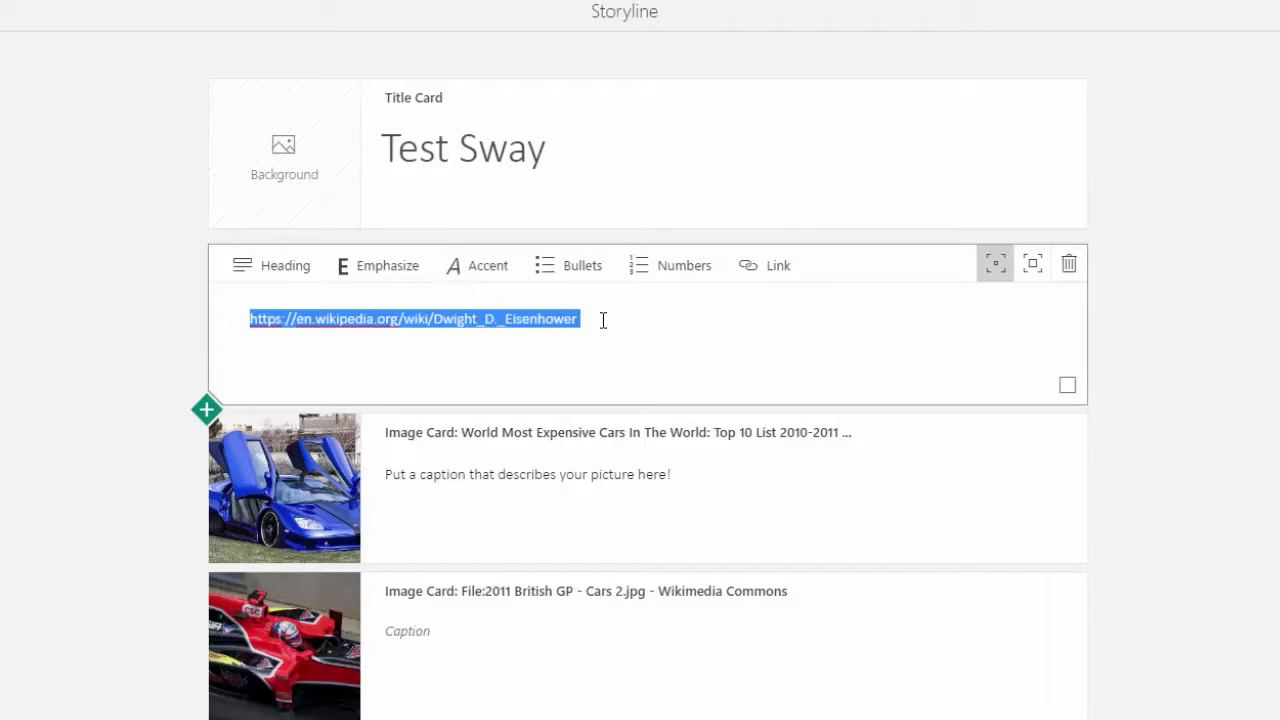
- Try a bulleted list with test 'kdkdkd' items, then undo it
left_click(568, 272)
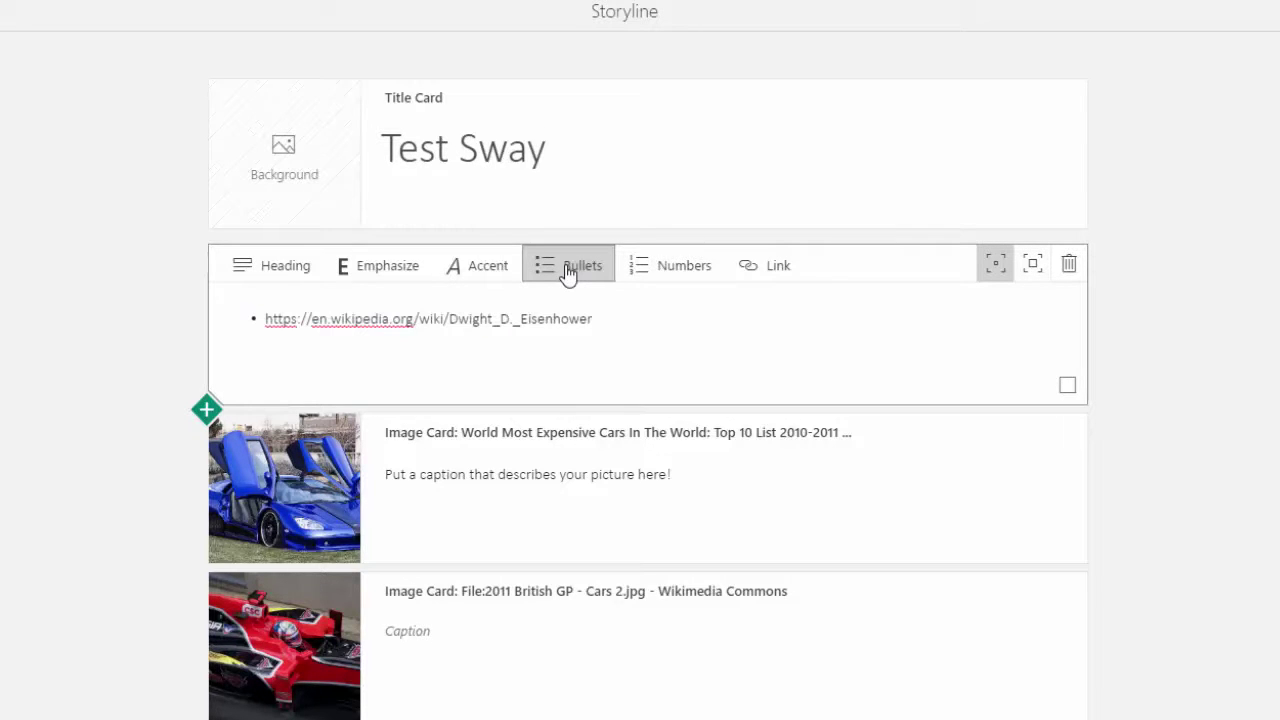
key("Return")
type("kdkdkd")
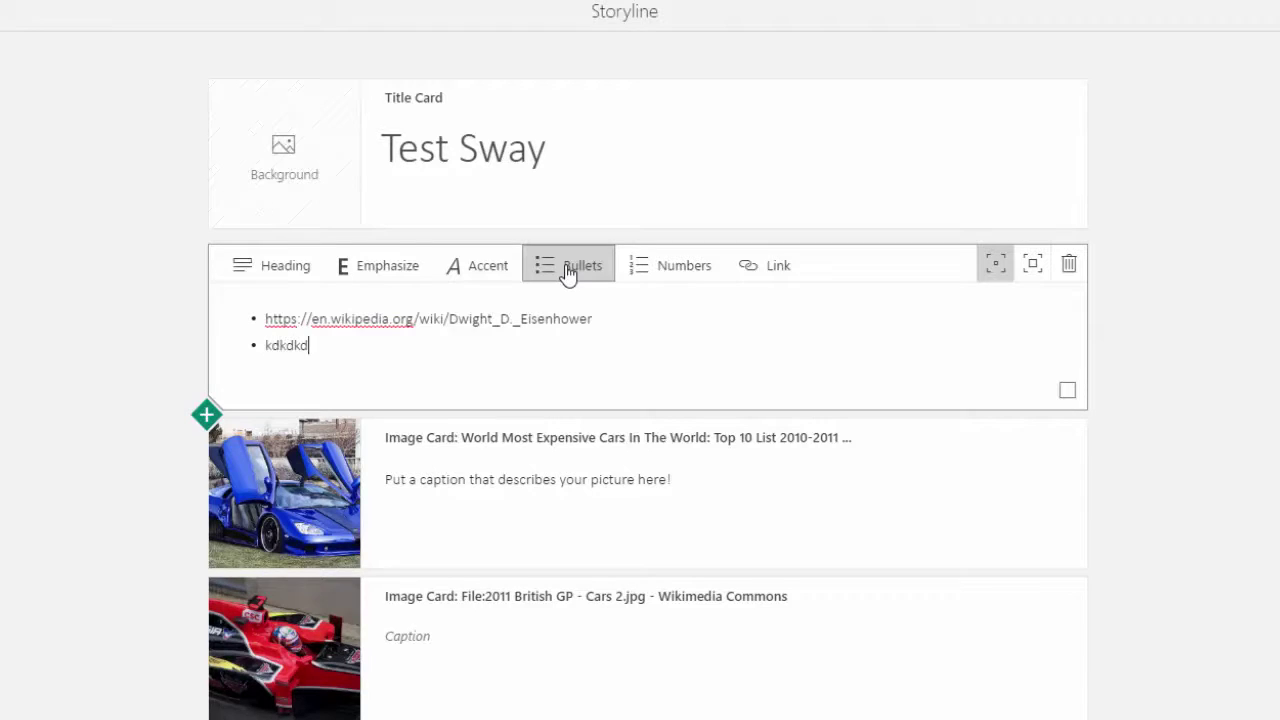
key("Return")
type("kdkdkd")
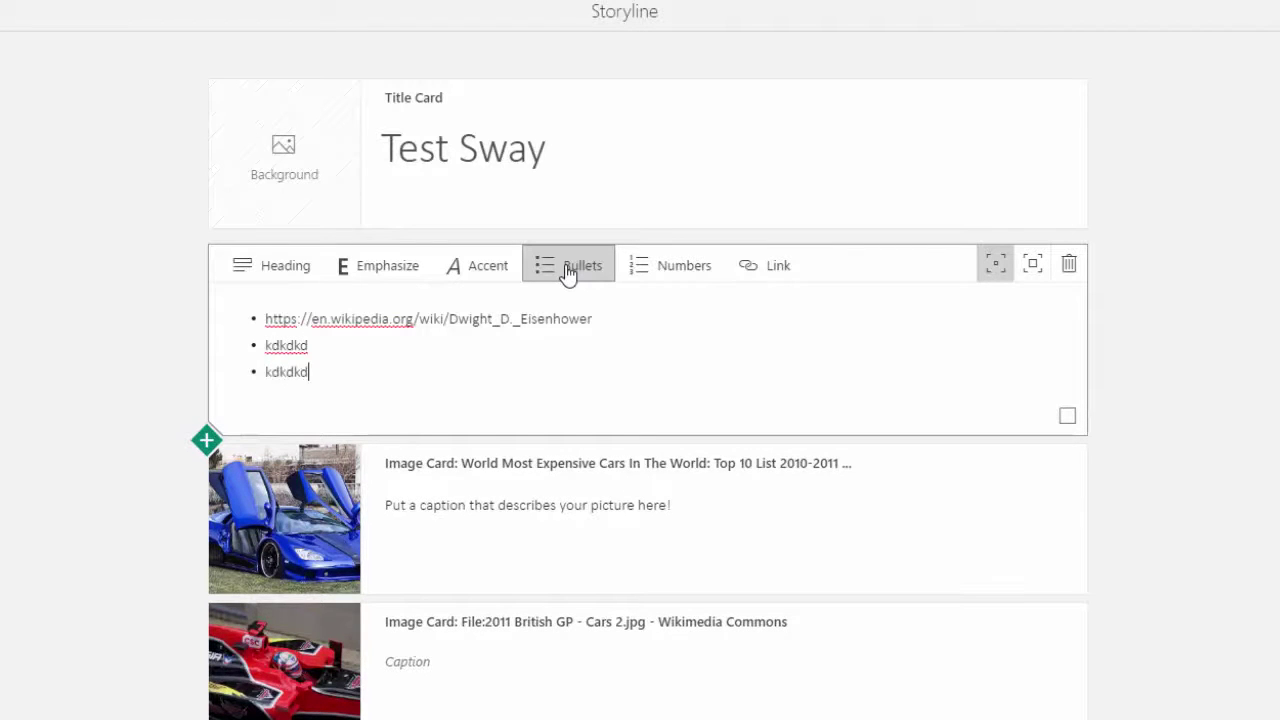
key("ctrl+z")
key("ctrl+z")
key("ctrl+z")
key("ctrl+z")
key("ctrl+z")
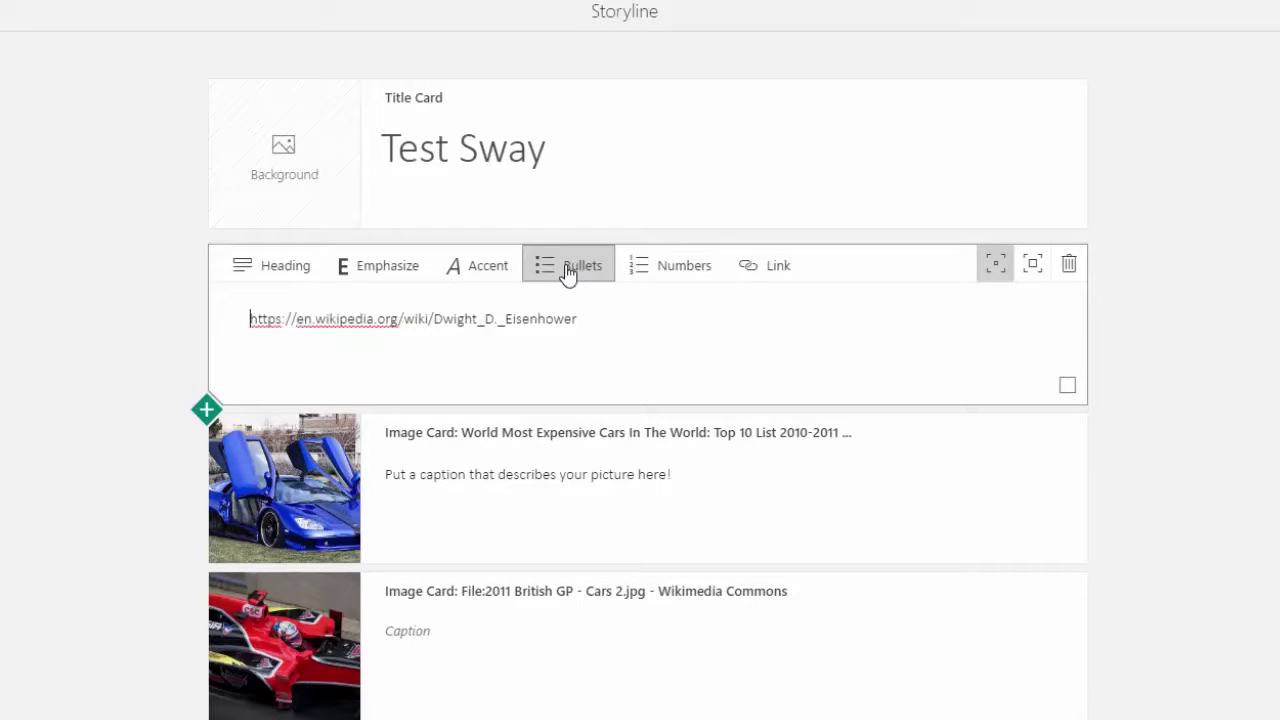
- Number the URL as item 1 and add 'Ike is great!' as item 2
left_click_drag(586, 318, 177, 326)
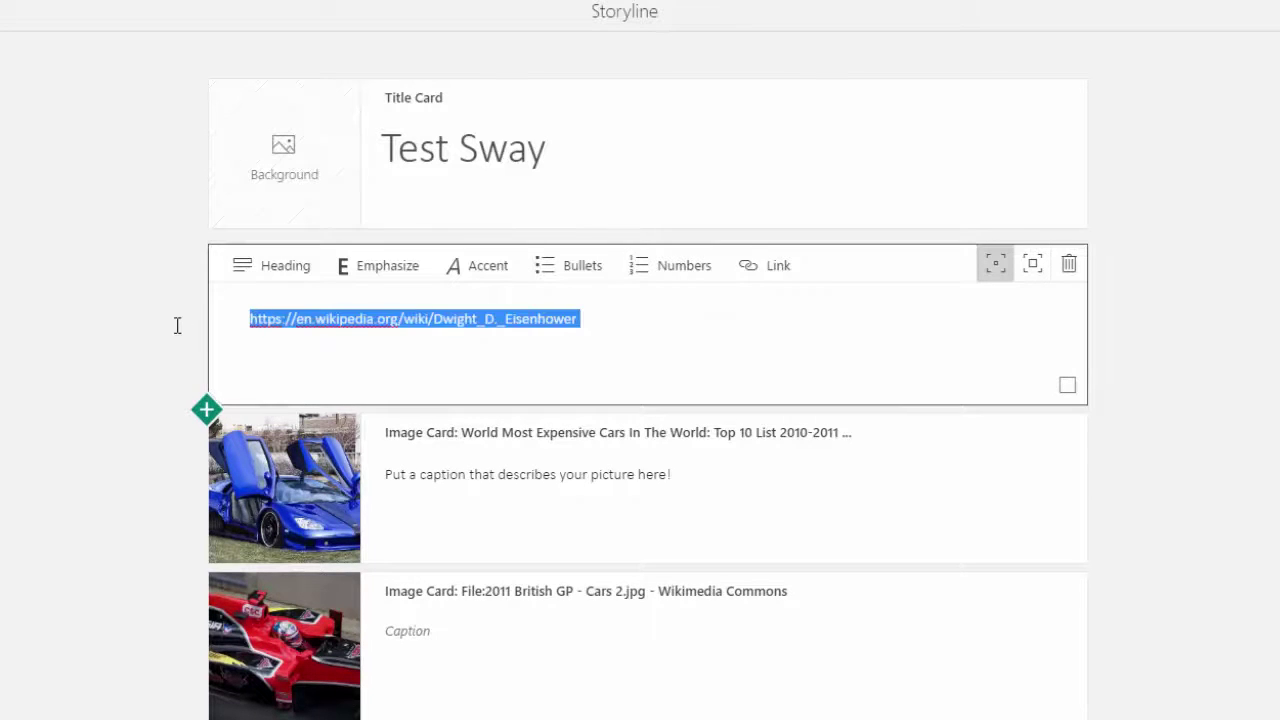
left_click(687, 262)
key("Return")
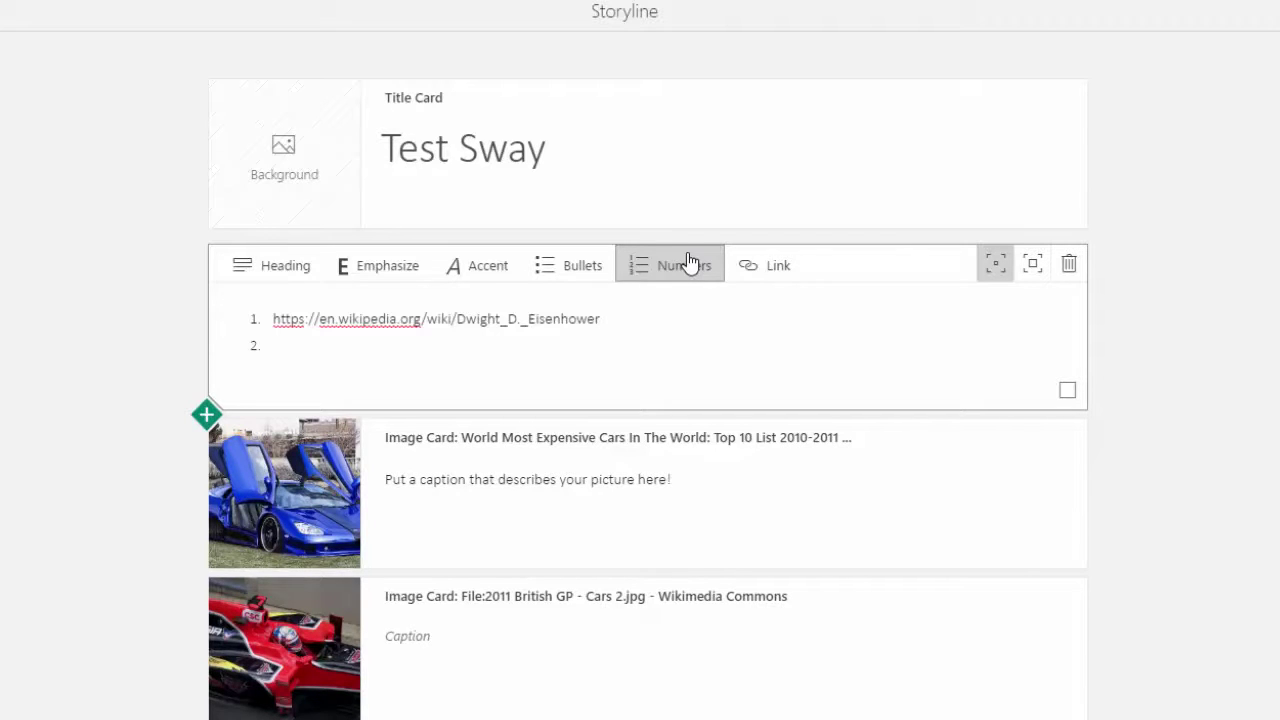
type("Ike is great!")
- Link item 1 to Eisenhower's Wikipedia page, displayed as 'Dwight D Eisenhower was our 34th President'
left_click(607, 320)
left_click_drag(607, 320, 273, 314)
key("ctrl+c")
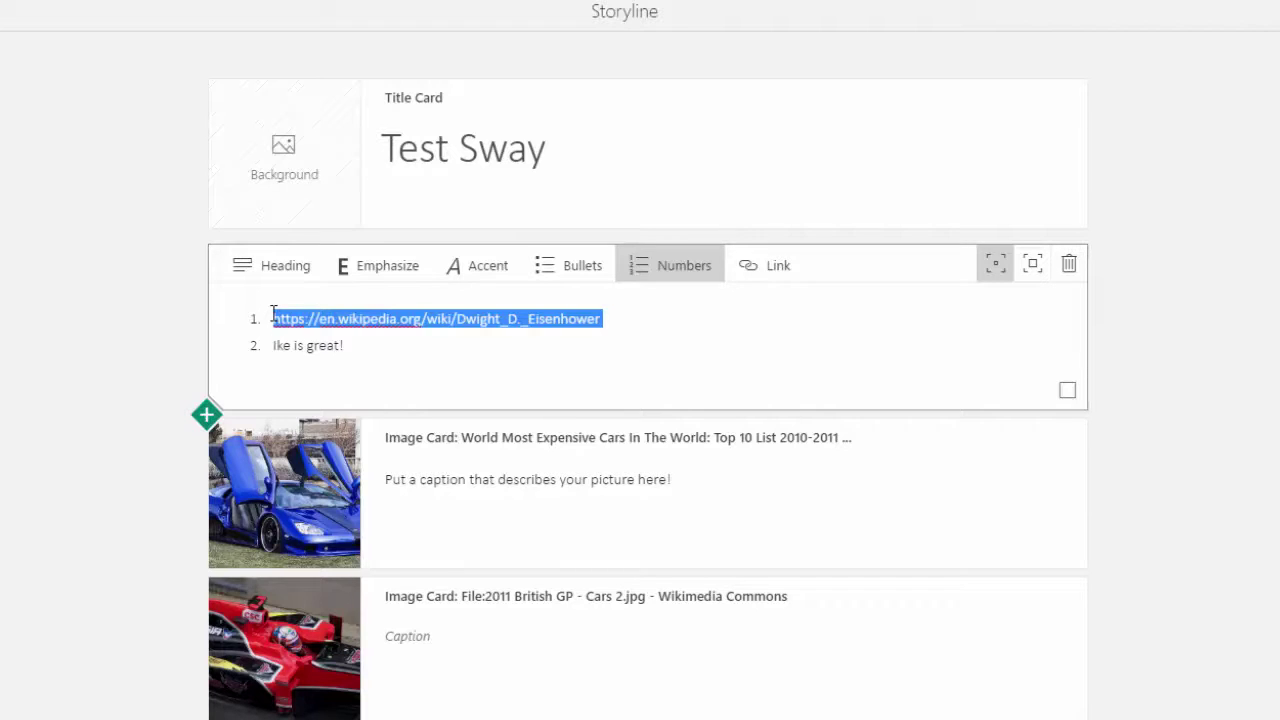
left_click(779, 280)
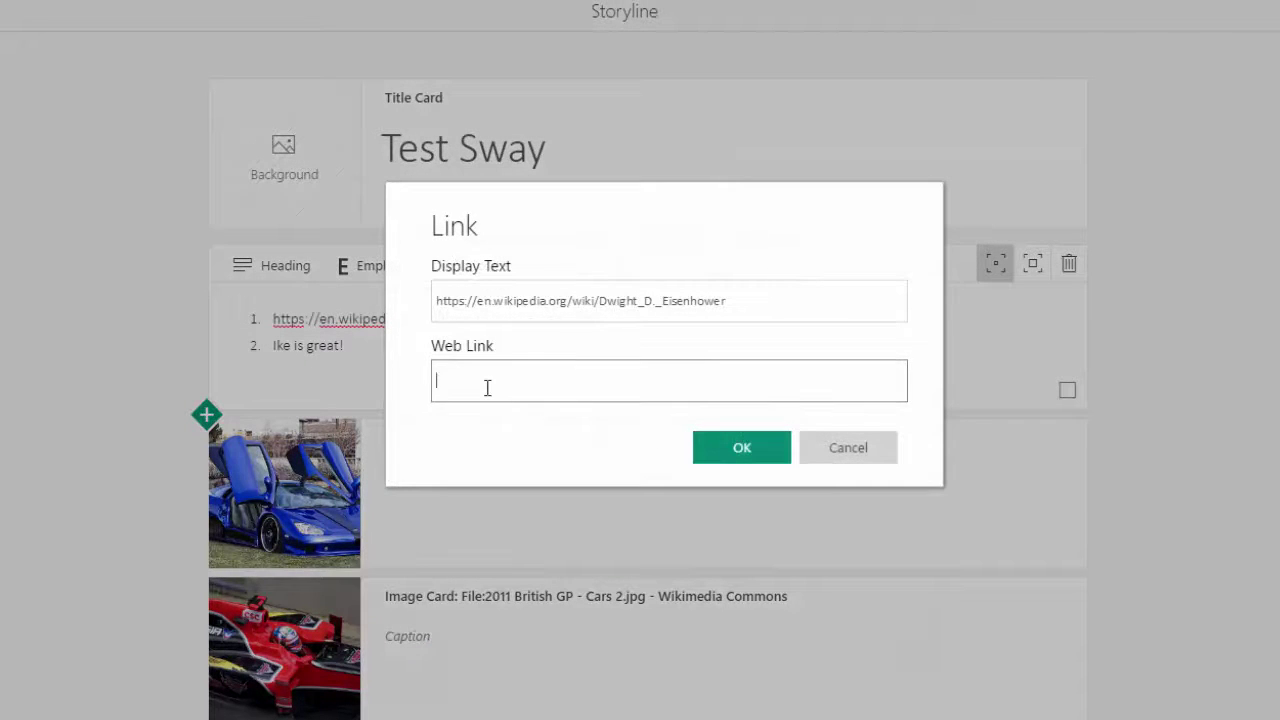
key("ctrl+v")
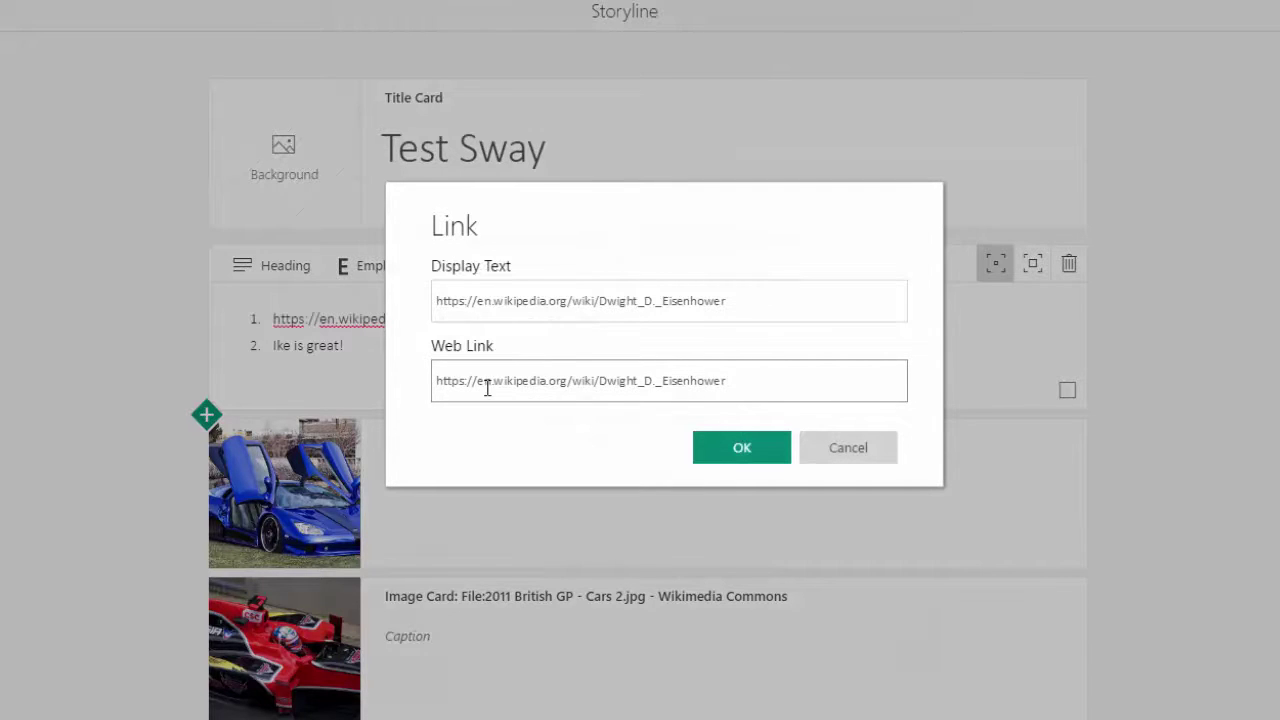
left_click_drag(752, 303, 310, 280)
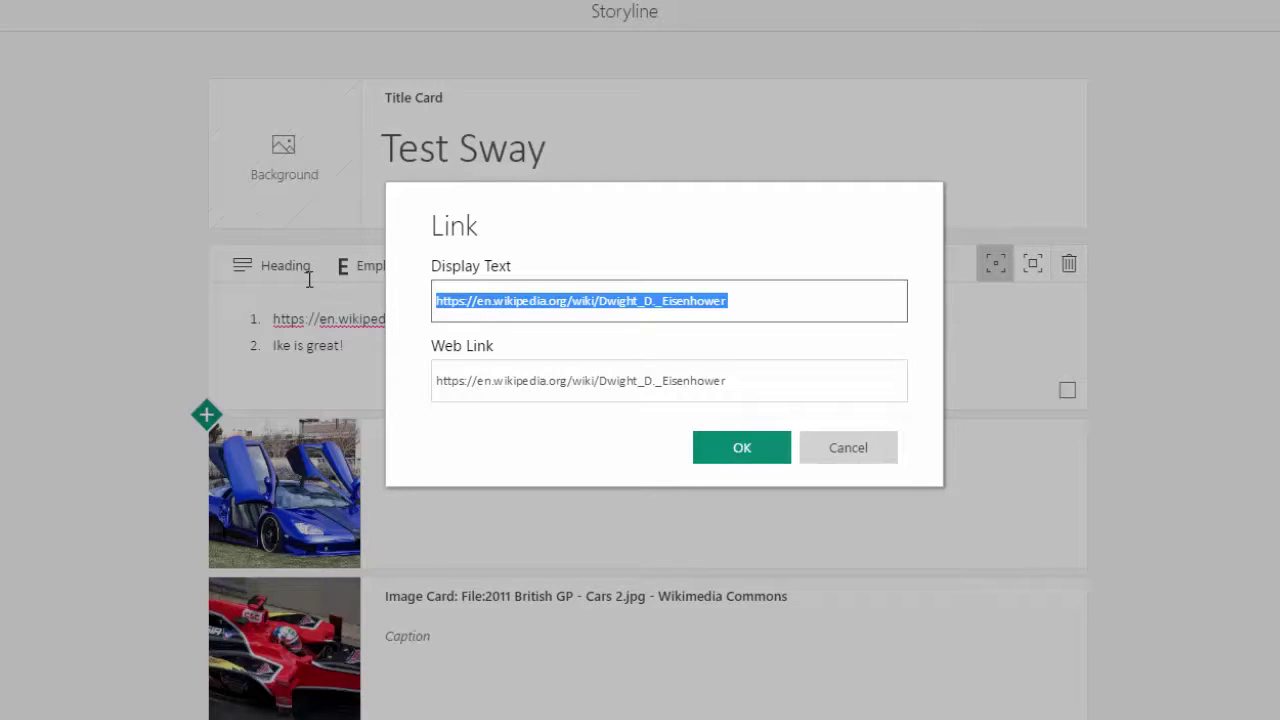
type("Dwight D Eise")
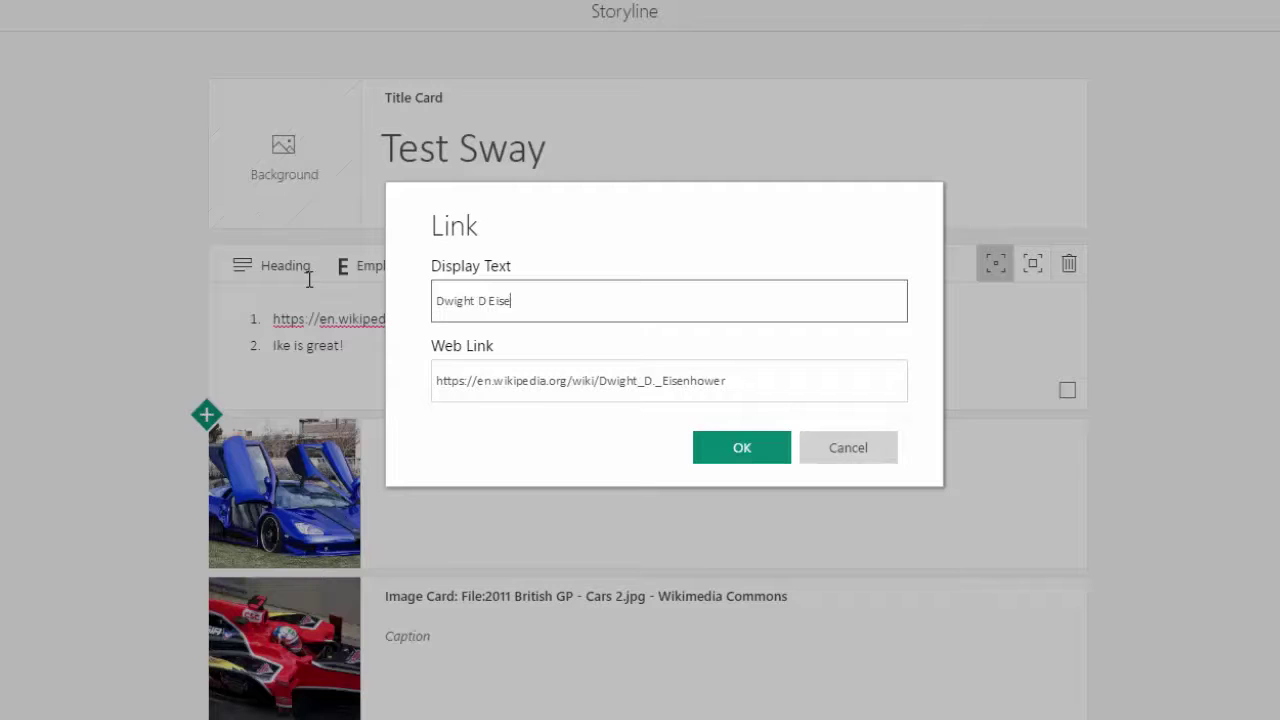
type("nhower was our 34th President")
left_click(737, 447)
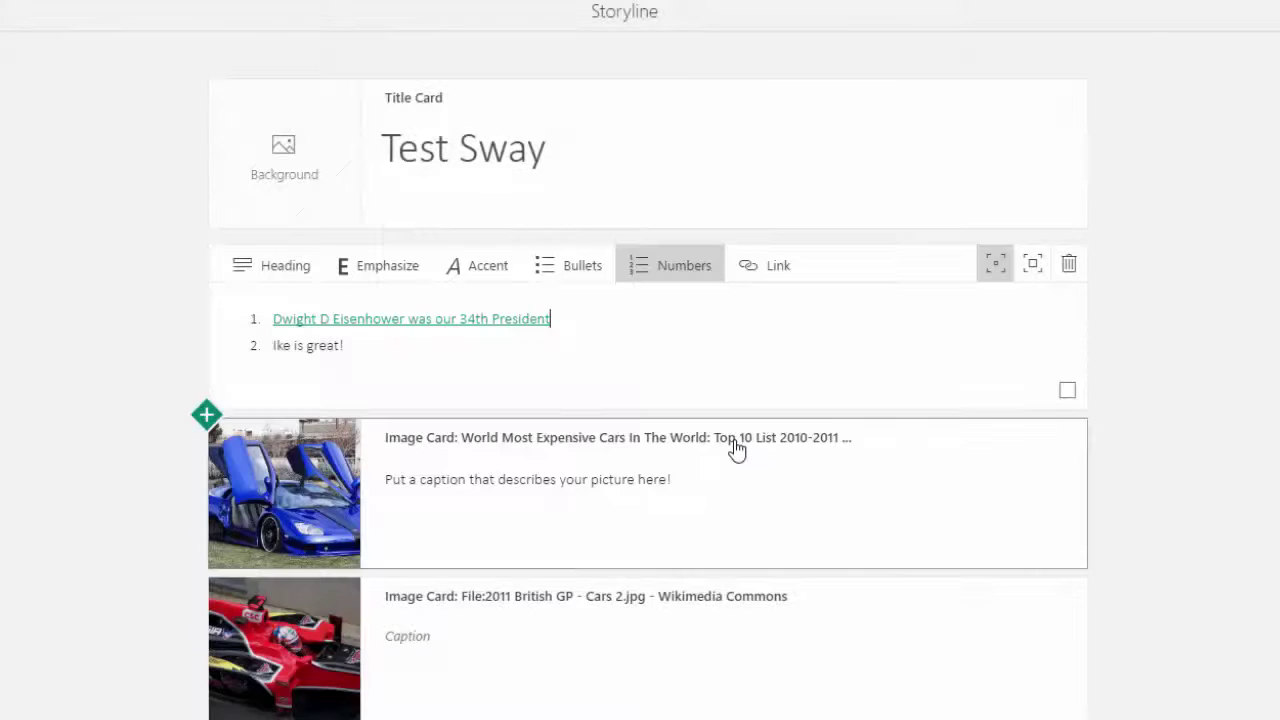
- Apply Moderate emphasis, make the Eisenhower line a Heading, and collapse its 8-card section
left_click(1029, 270)
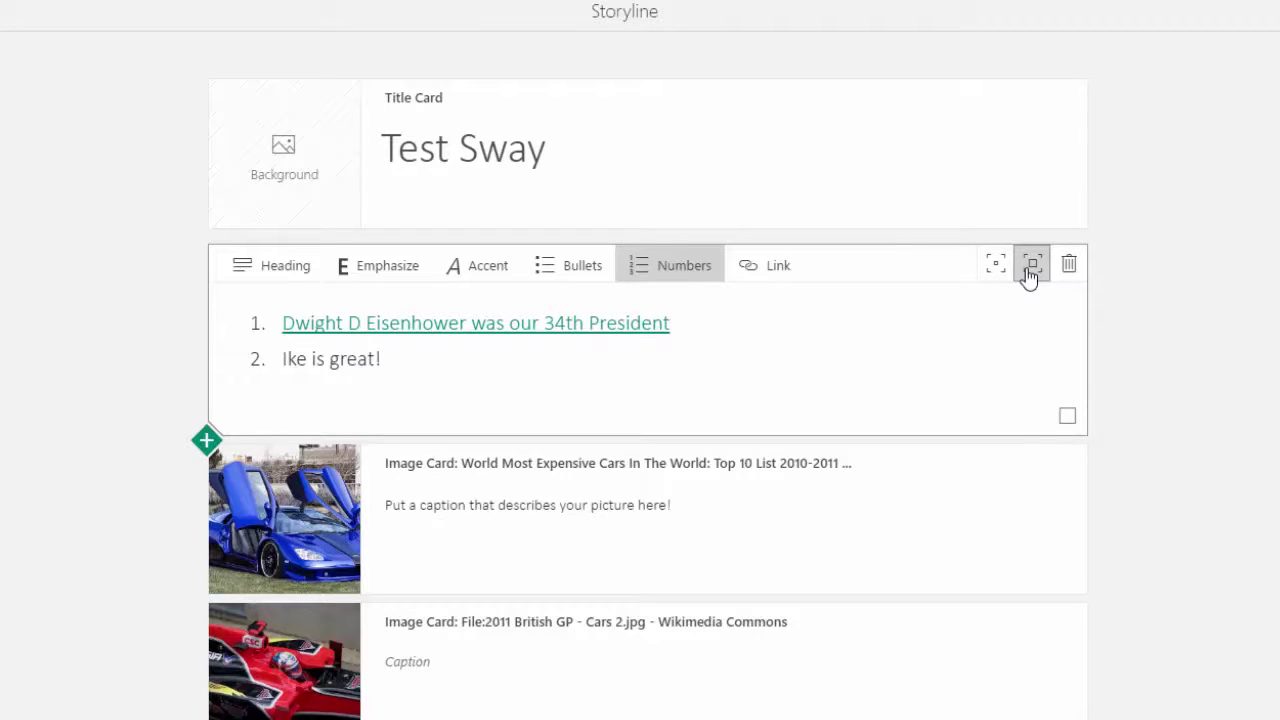
left_click(273, 266)
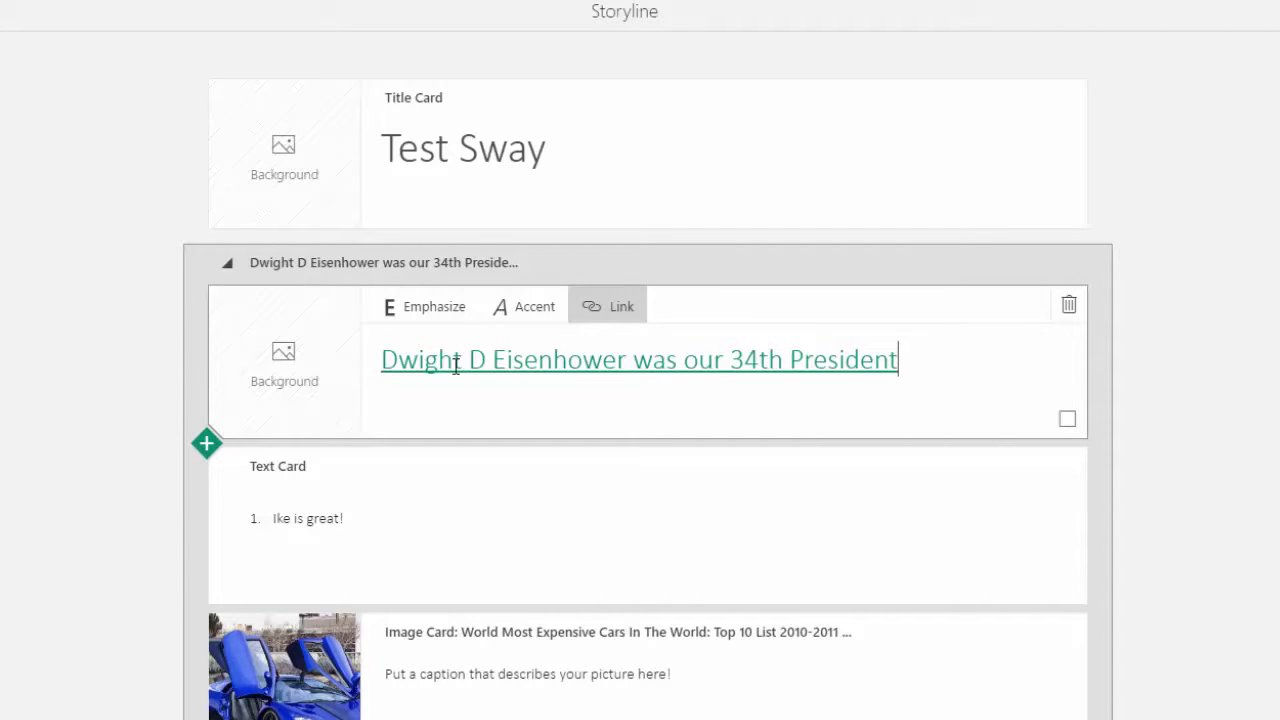
left_click(459, 533)
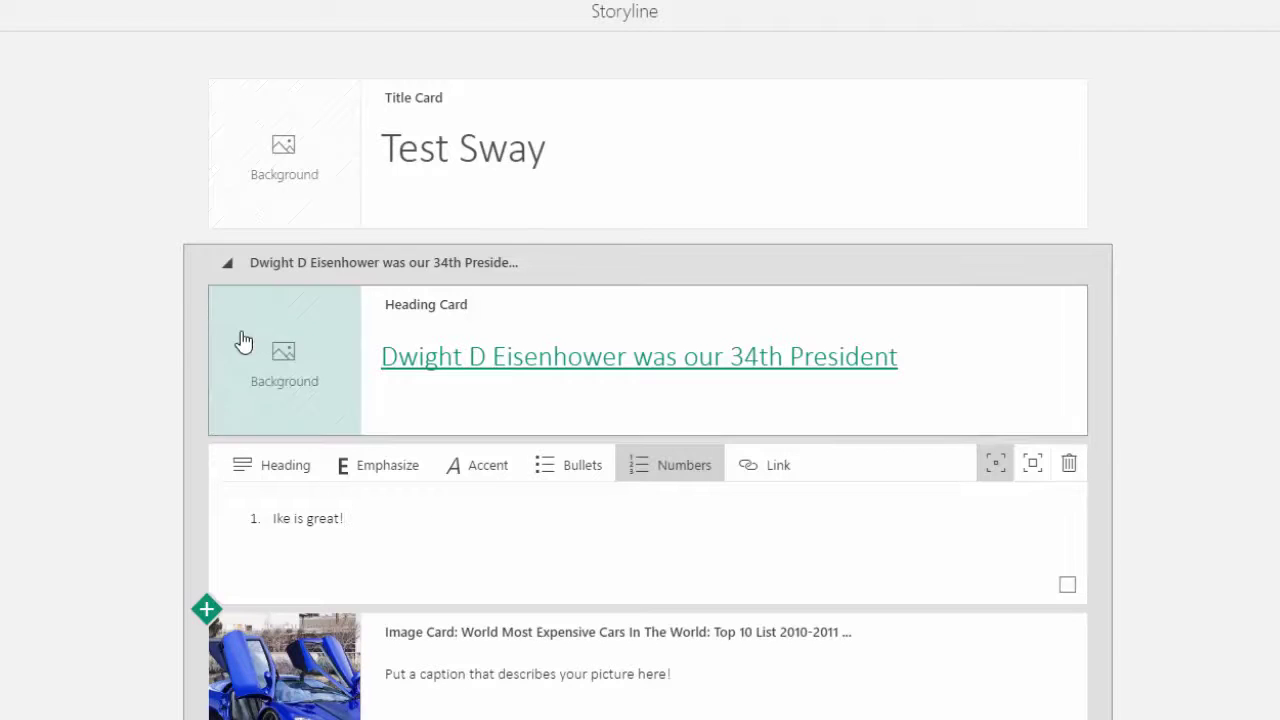
left_click(228, 266)
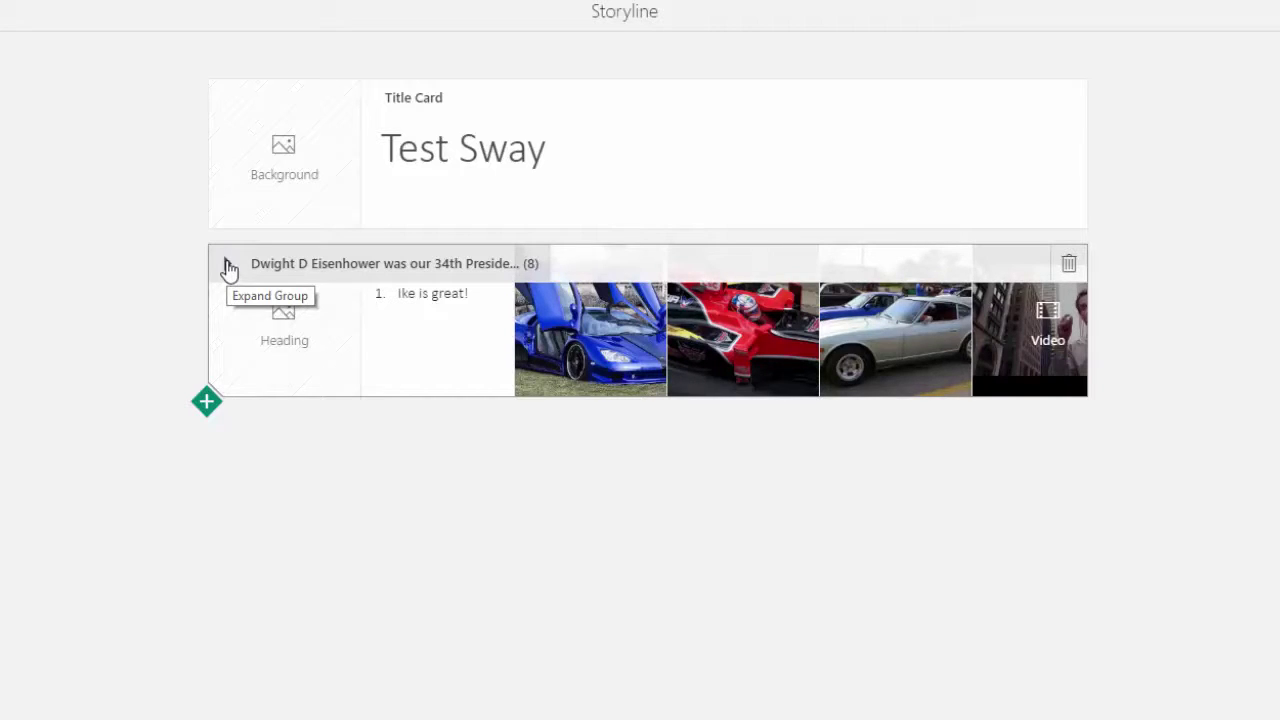
- Add a new Heading card titled 'Heading 2' below the collapsed Eisenhower section
left_click(228, 266)
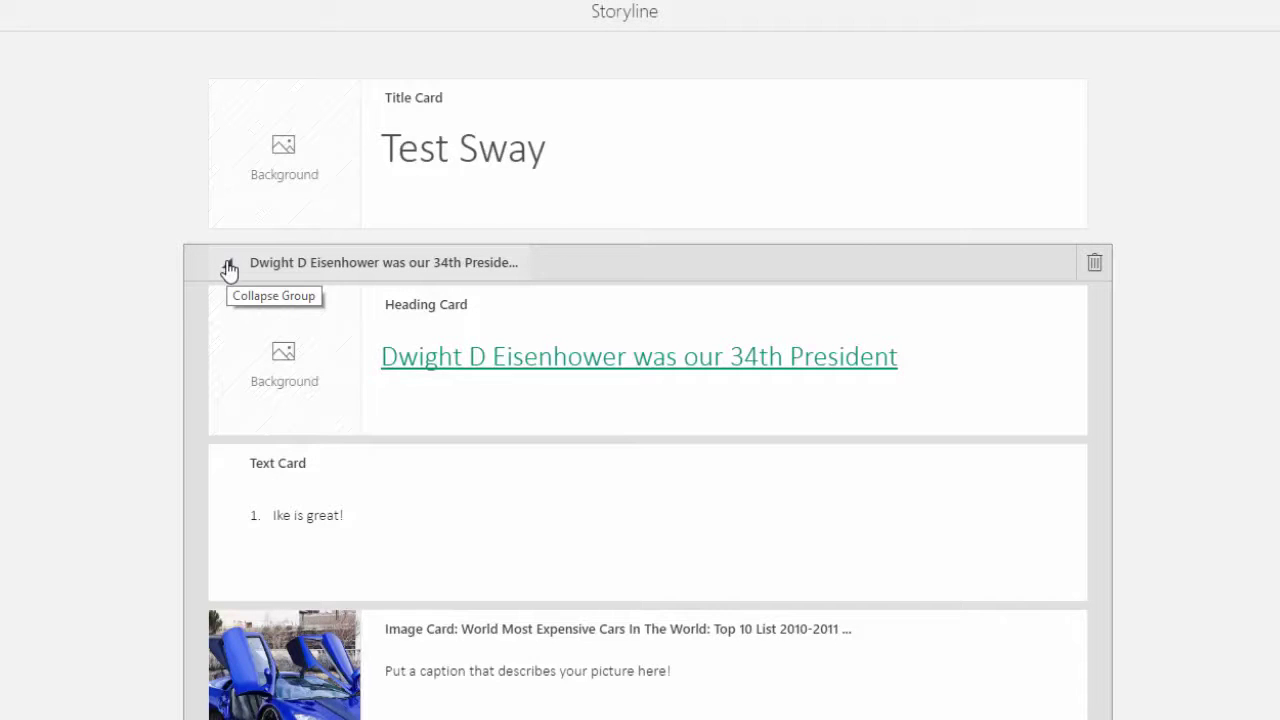
left_click(228, 266)
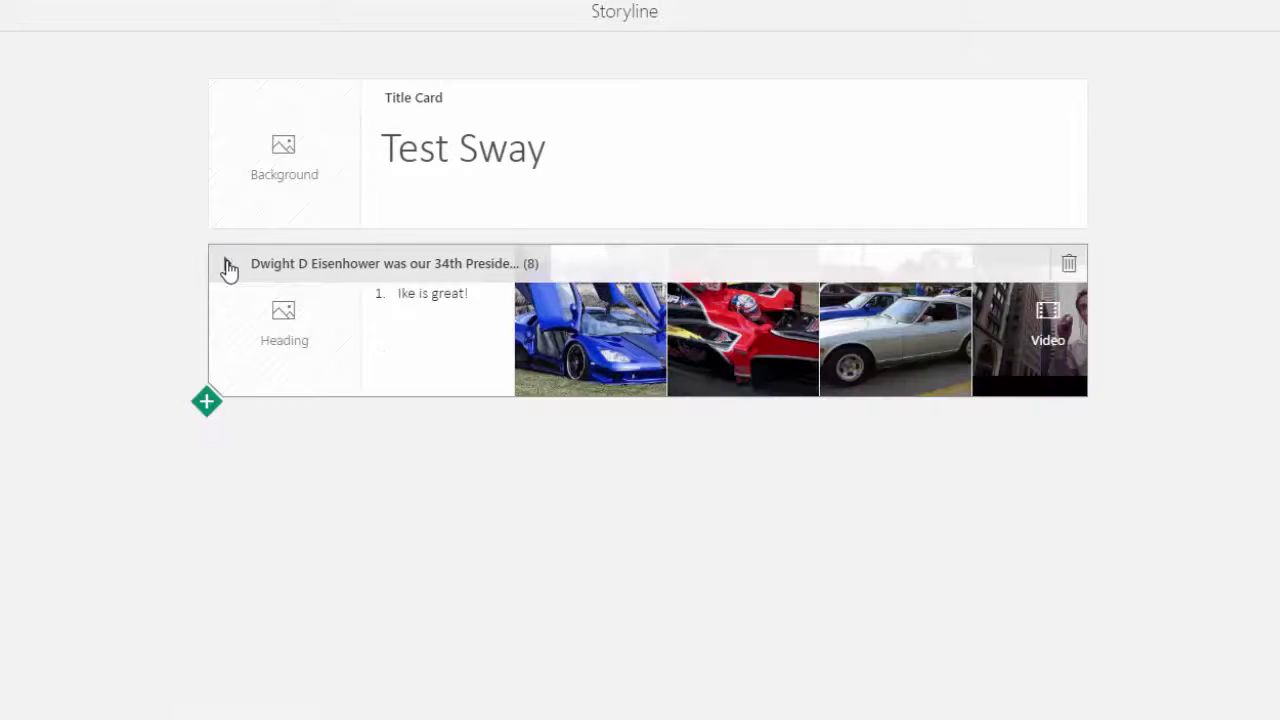
left_click(210, 402)
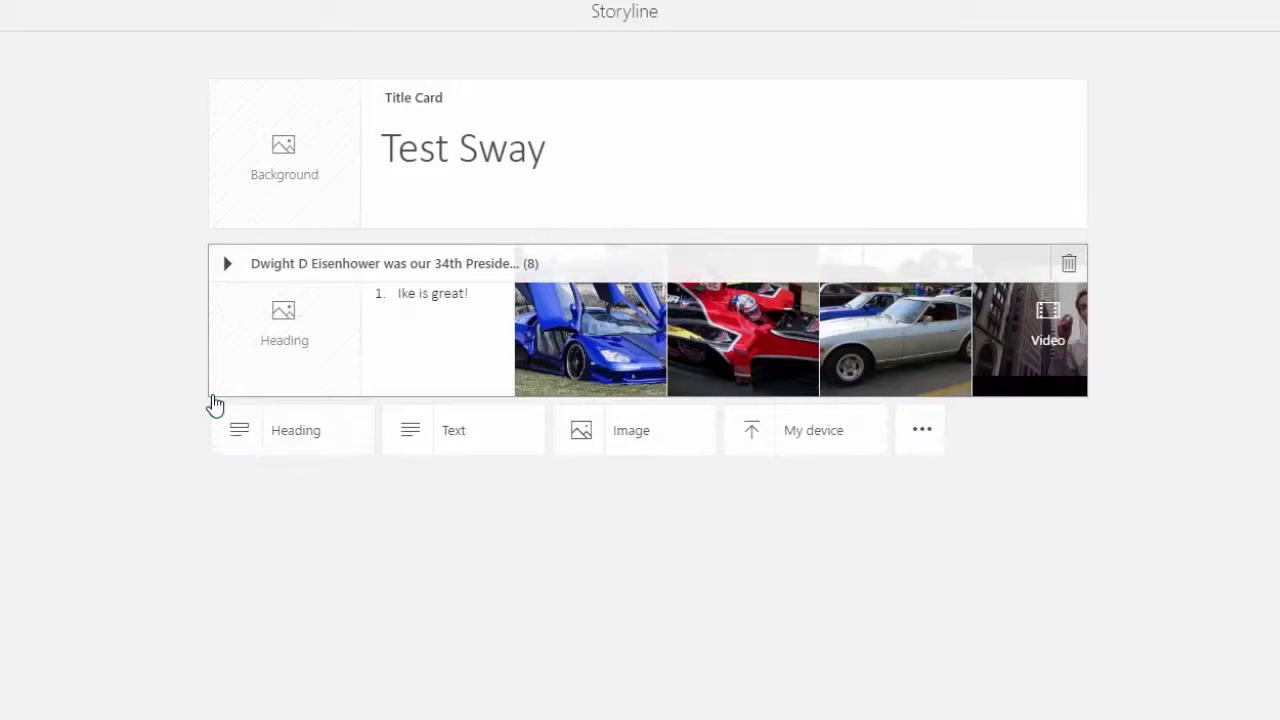
left_click(303, 451)
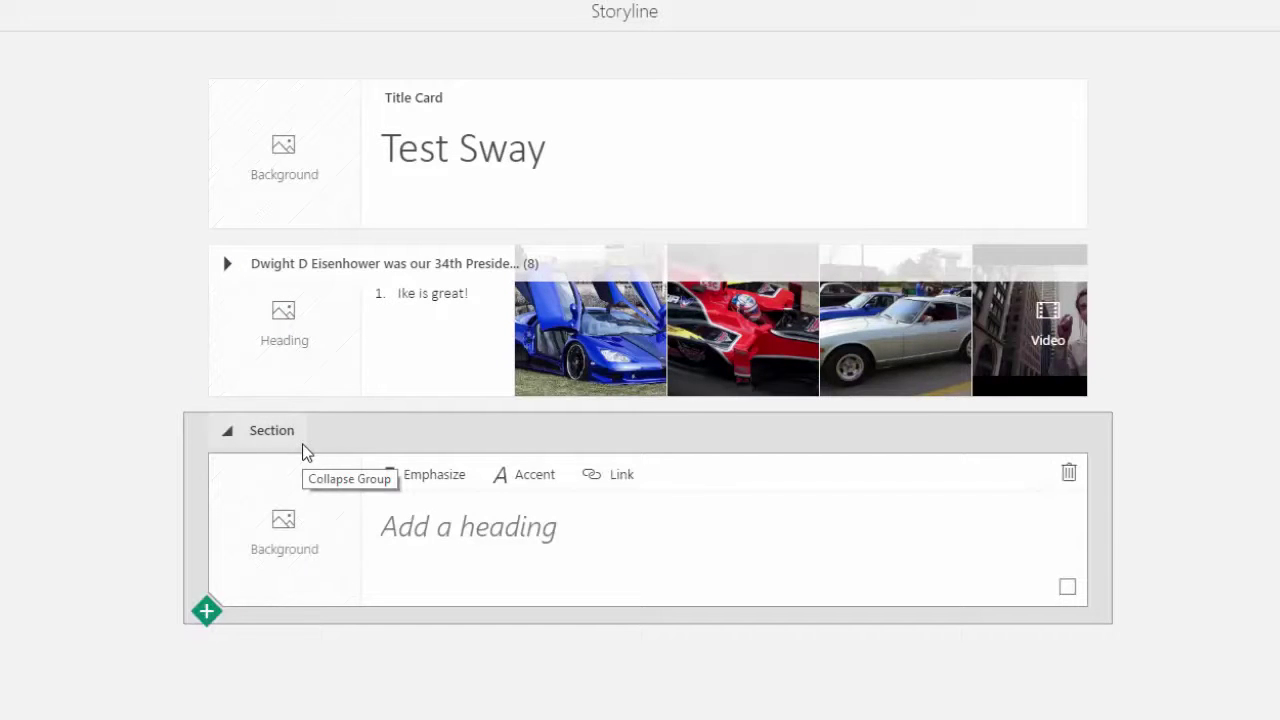
left_click(482, 513)
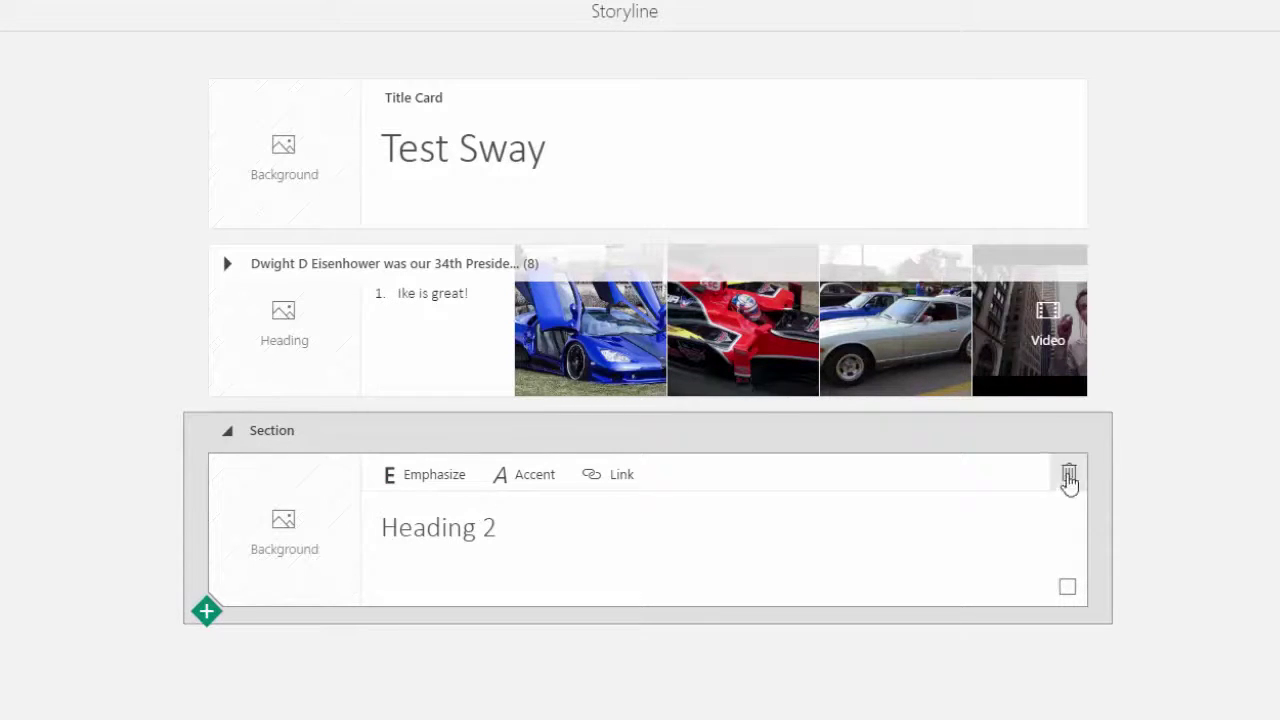
left_click(1265, 514)
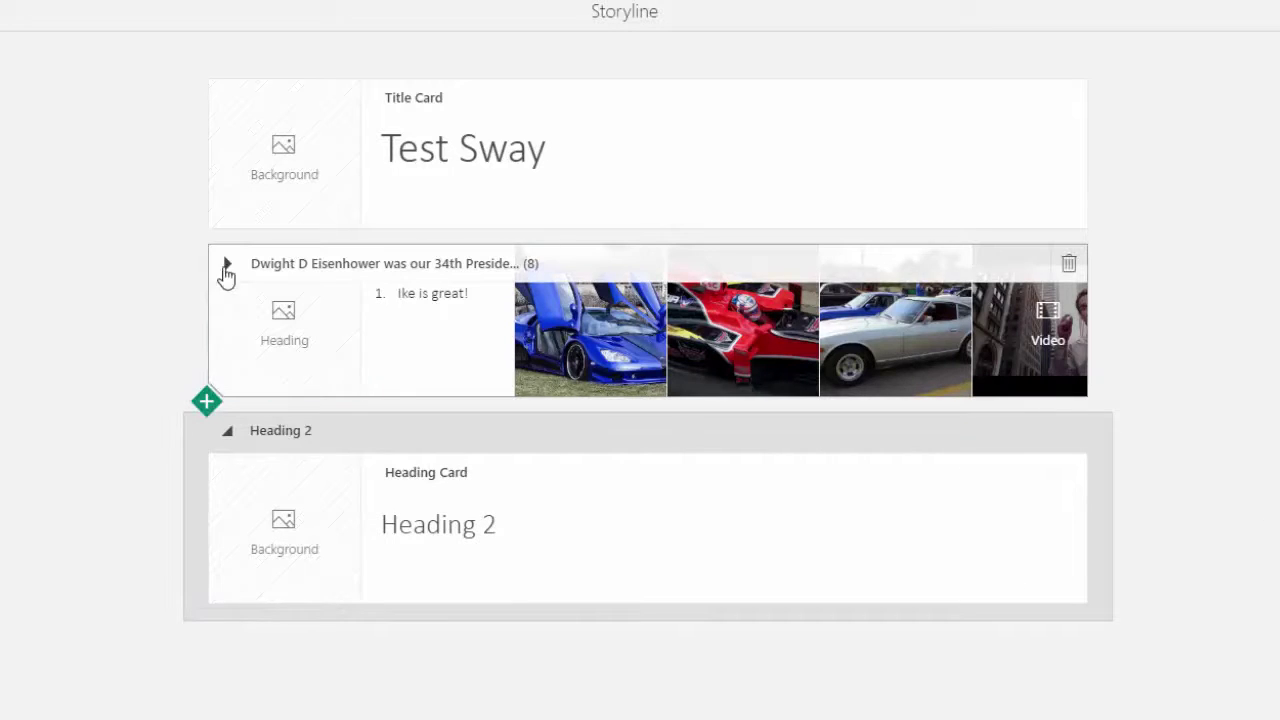
- Move the blue and silver car images into the Heading 2 section and collapse it
left_click_drag(650, 340, 548, 521)
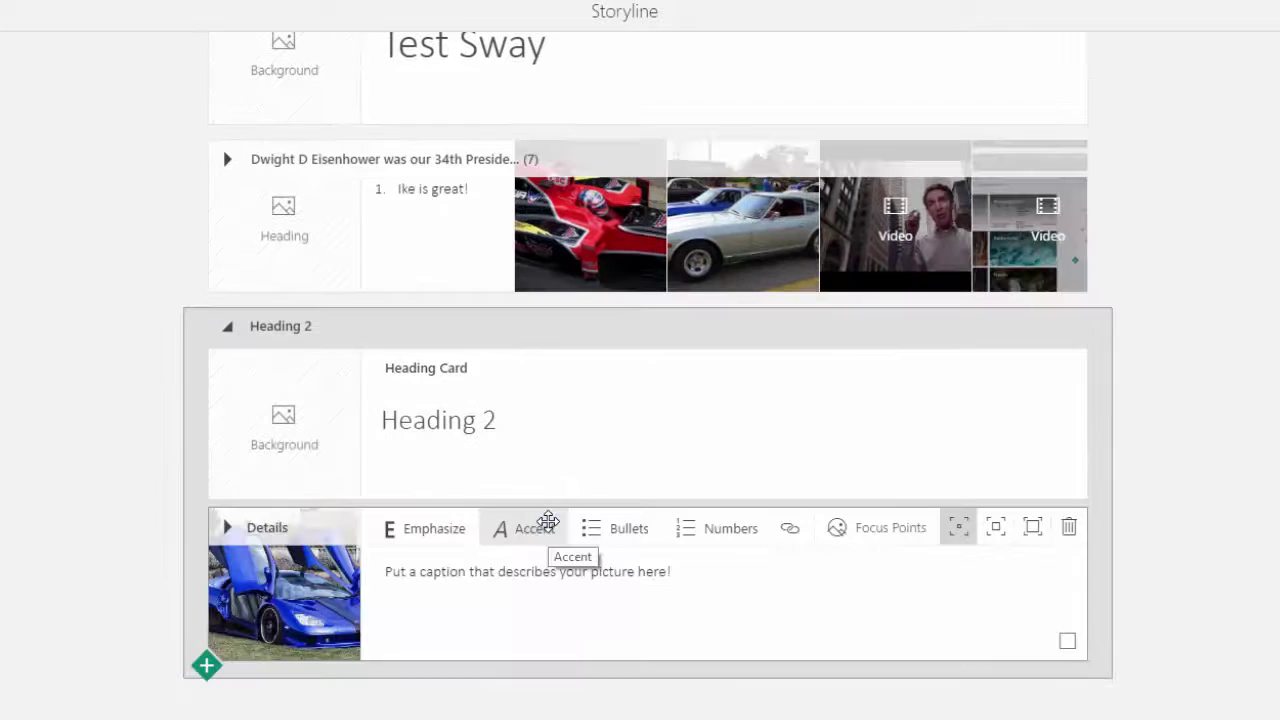
left_click_drag(763, 246, 810, 489)
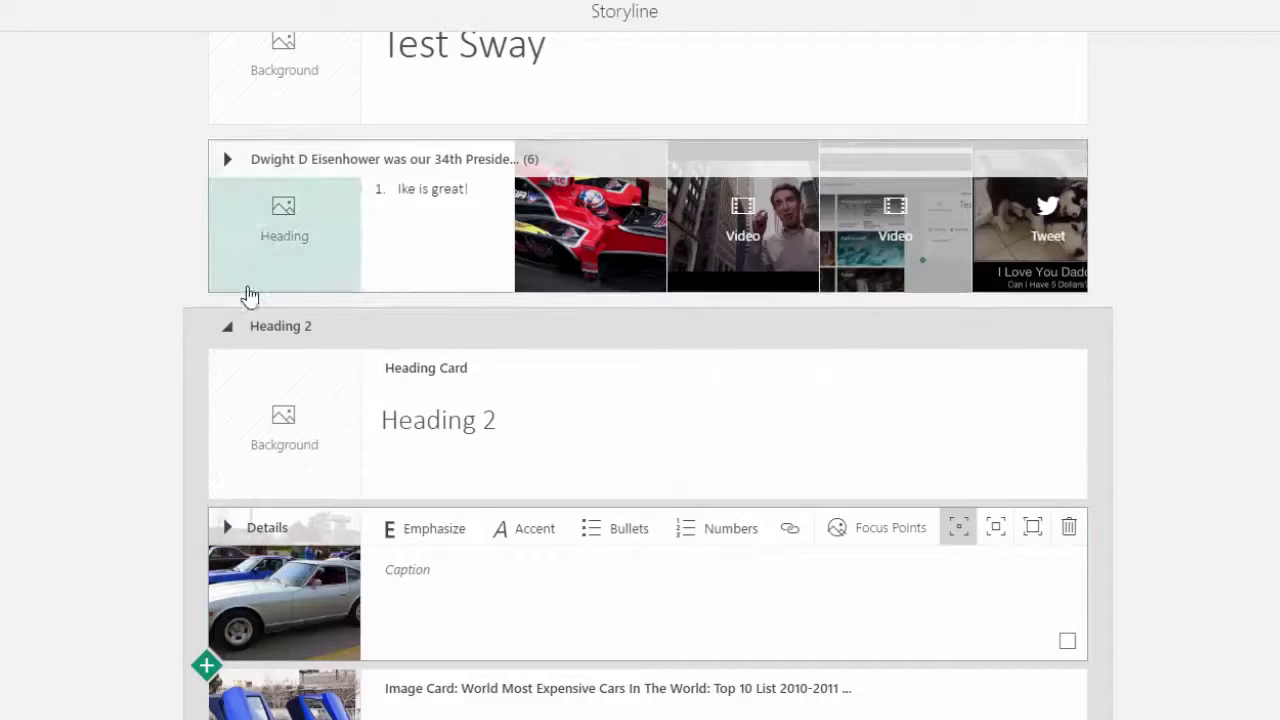
left_click(228, 327)
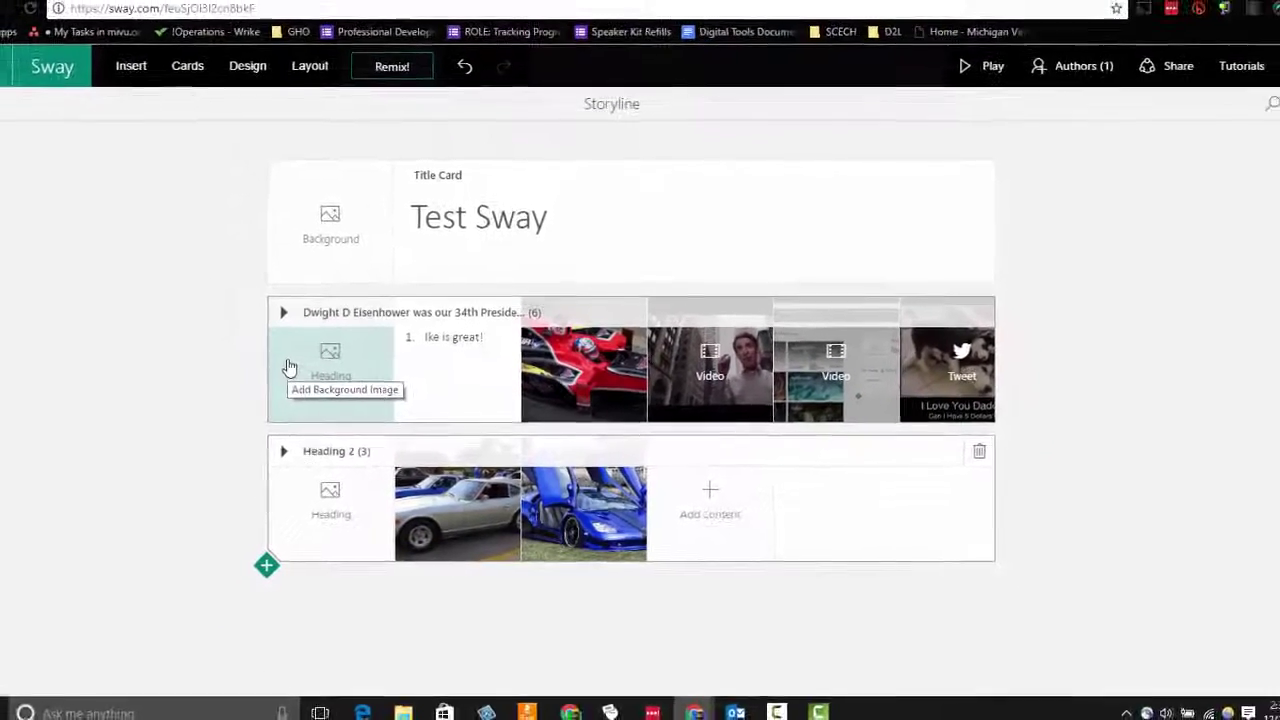
left_click(1262, 133)
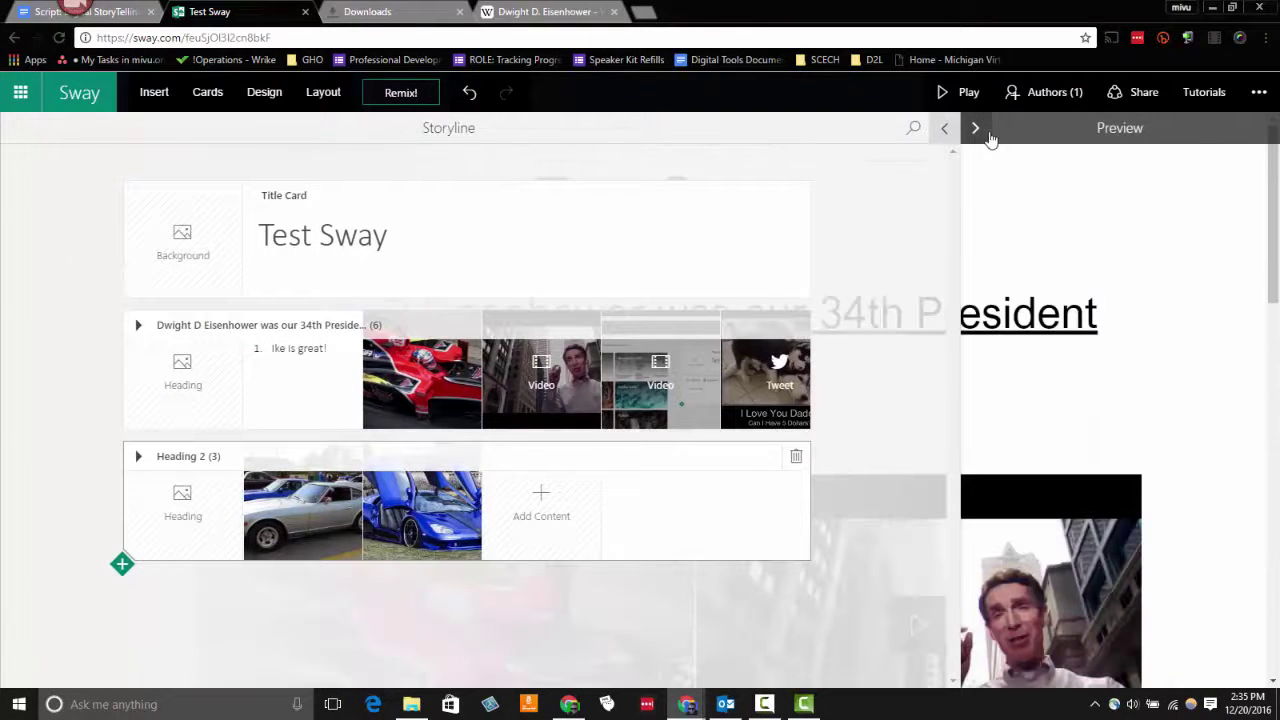
left_click(975, 129)
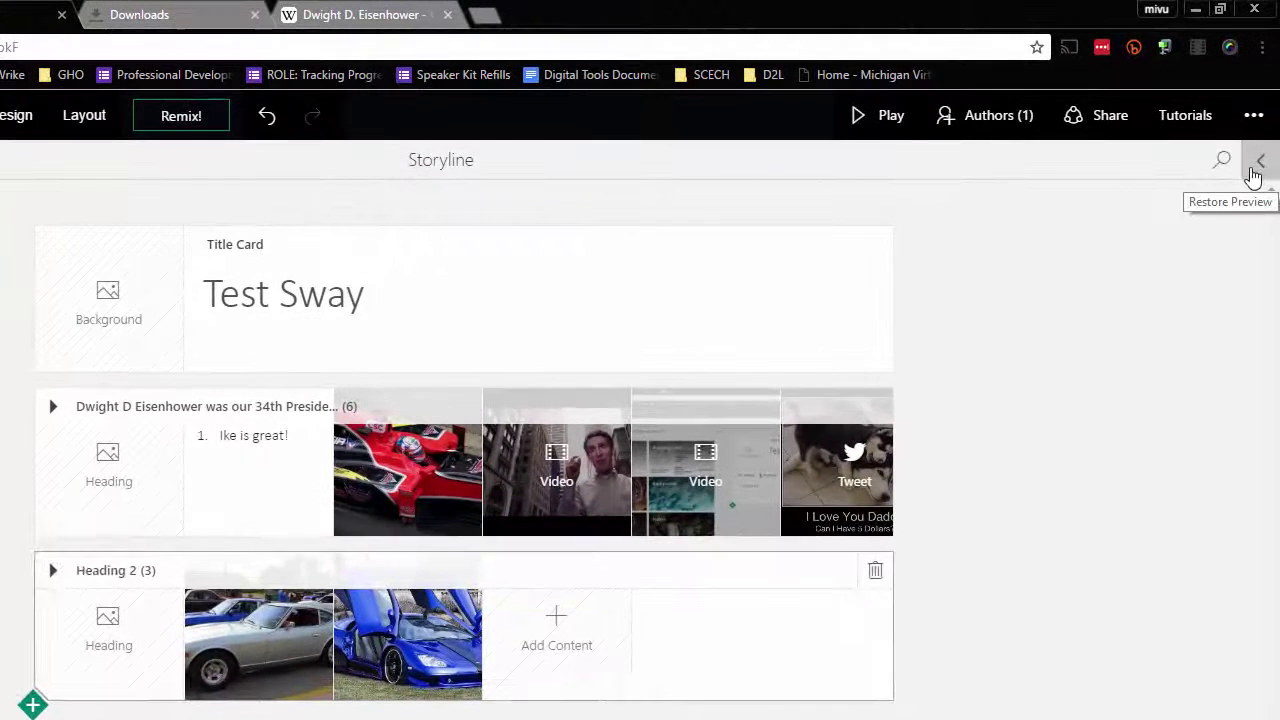
left_click(1254, 170)
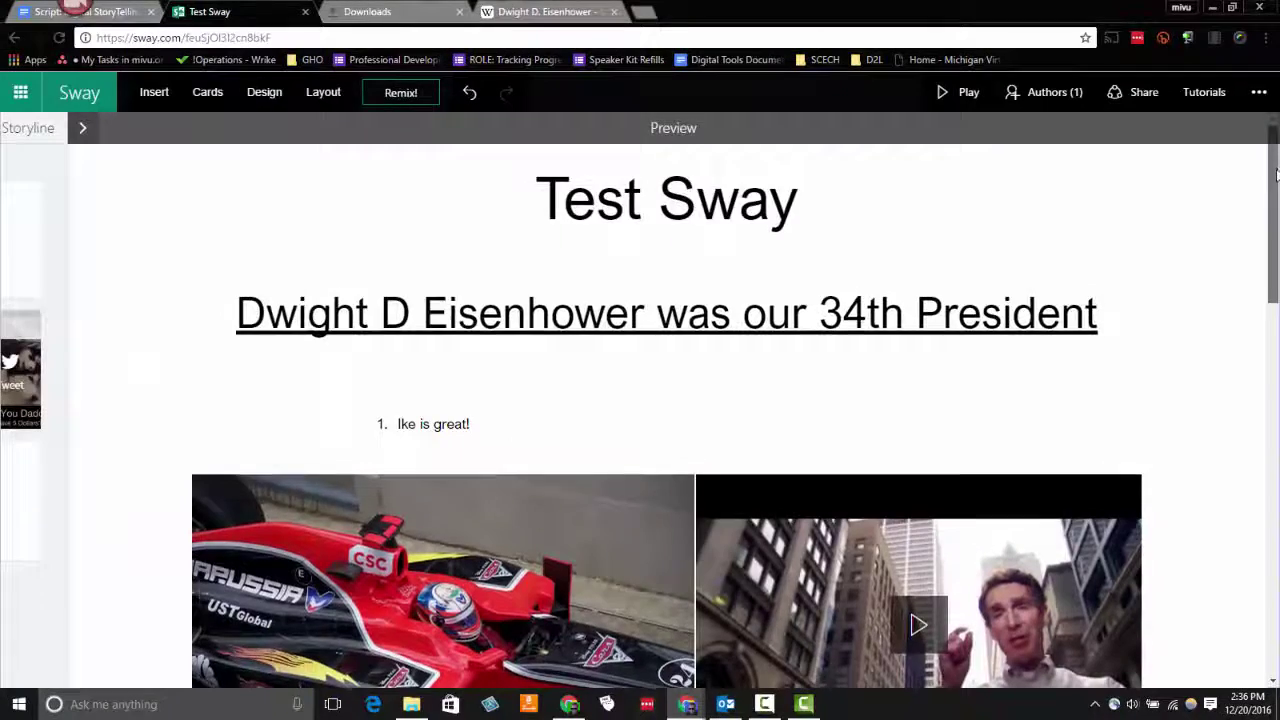
scroll(1273, 265, "down", 3)
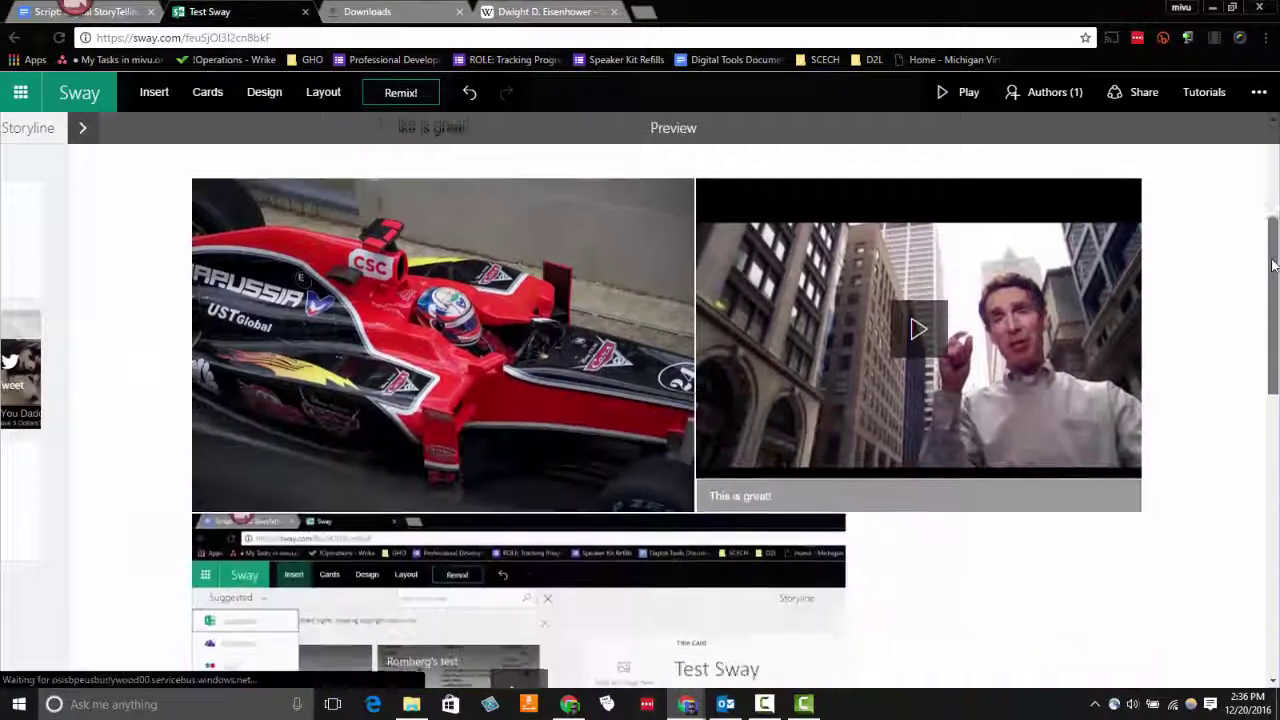
left_click_drag(1273, 265, 1247, 261)
scroll(1245, 260, "up", 3)
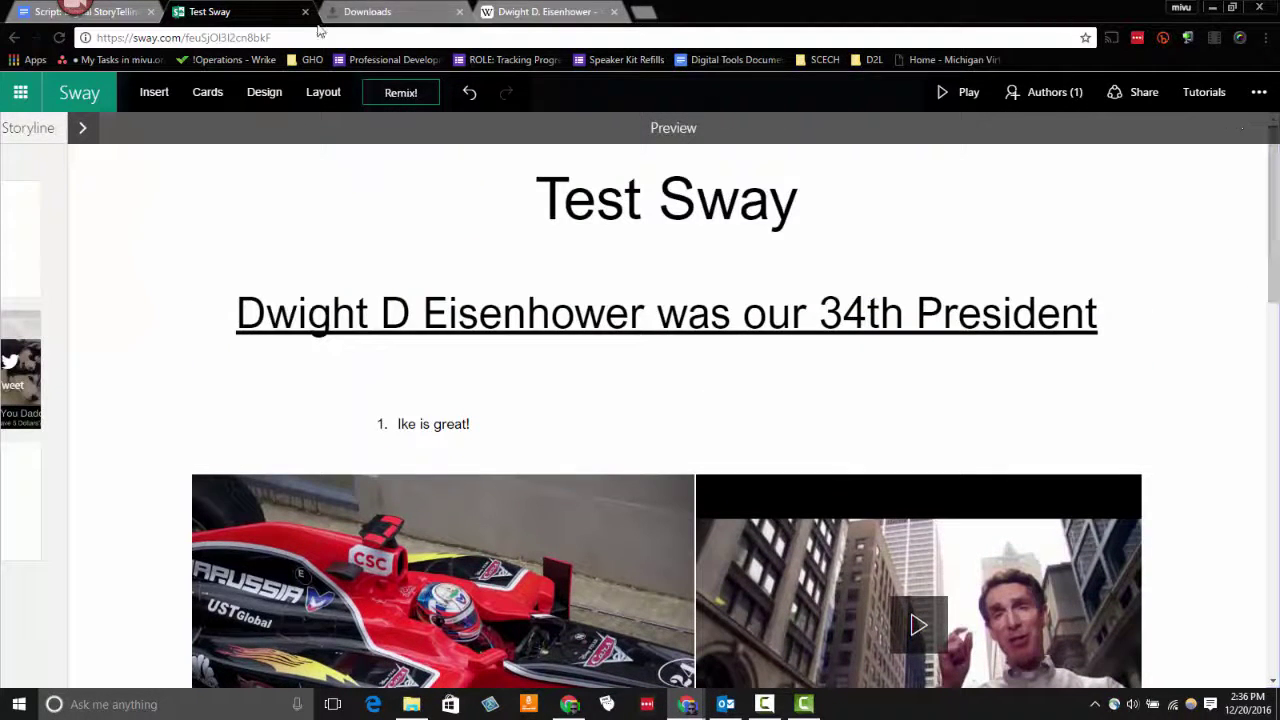
left_click(88, 127)
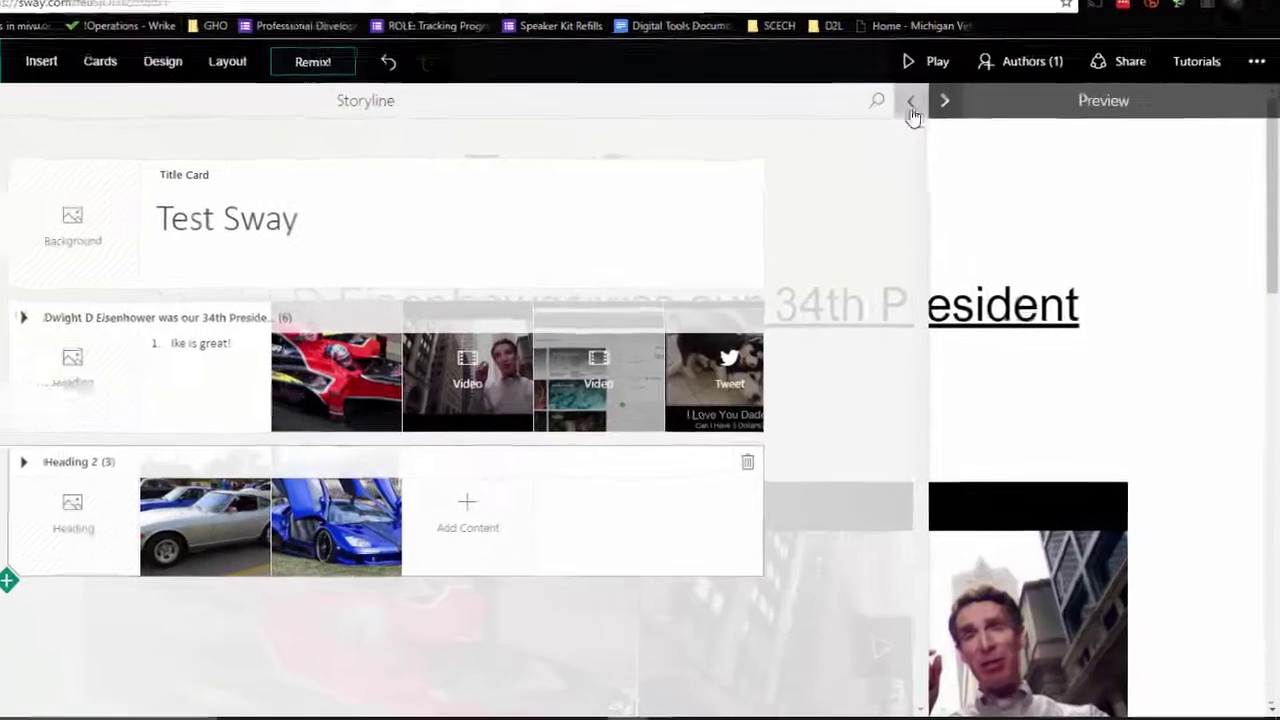
left_click(943, 102)
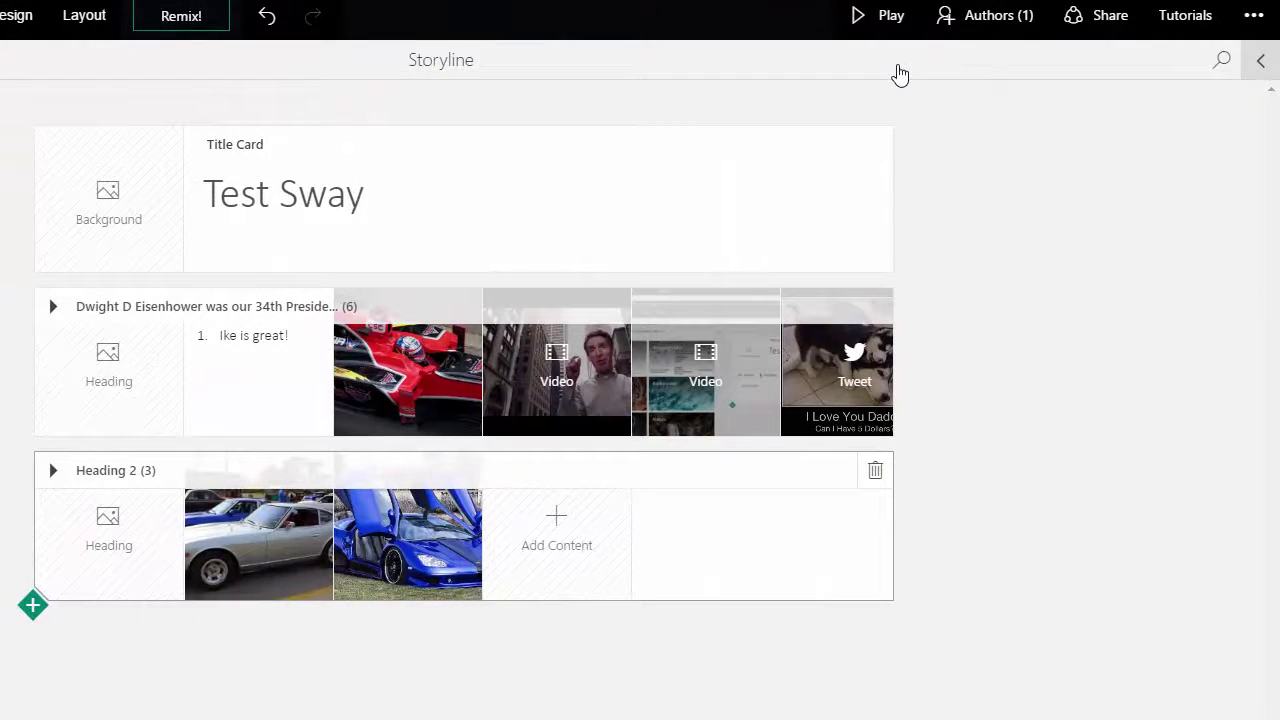